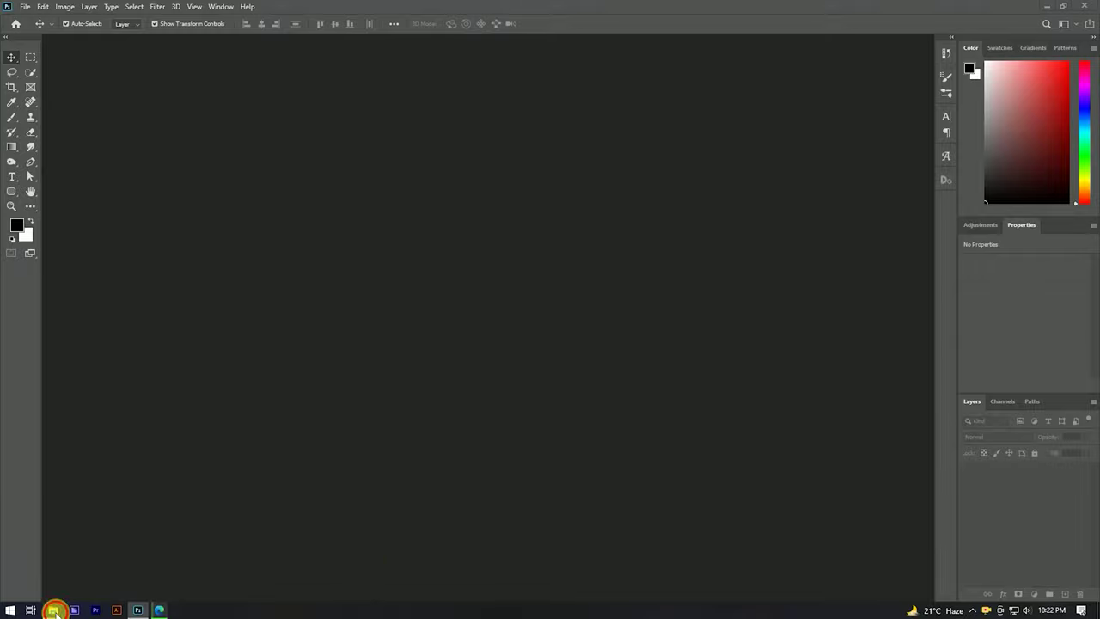
# Step: Open 1.jpg from the Color Correction folder in Photoshop and zoom in on the face
pyautogui.click(59, 567)
pyautogui.moveTo(128, 90)
pyautogui.mouseDown()
pyautogui.moveTo(148, 579)
pyautogui.moveTo(140, 607)
pyautogui.moveTo(550, 326)
pyautogui.mouseUp()
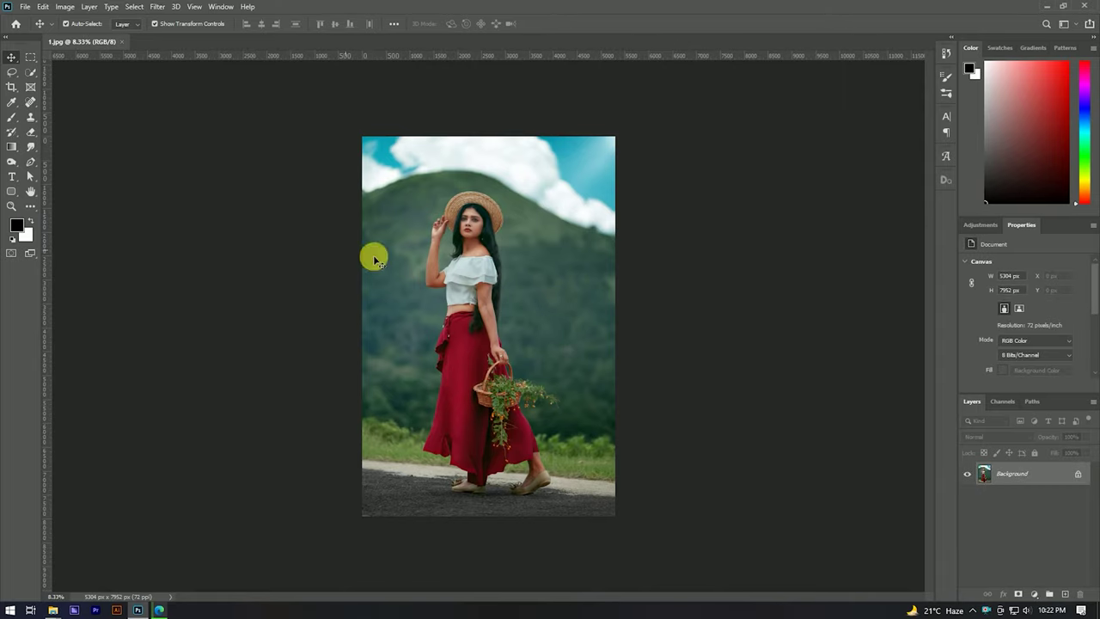
pyautogui.scroll(2, 521, 309)
pyautogui.scroll(2, 473, 187)
pyautogui.scroll(1, 430, 287)
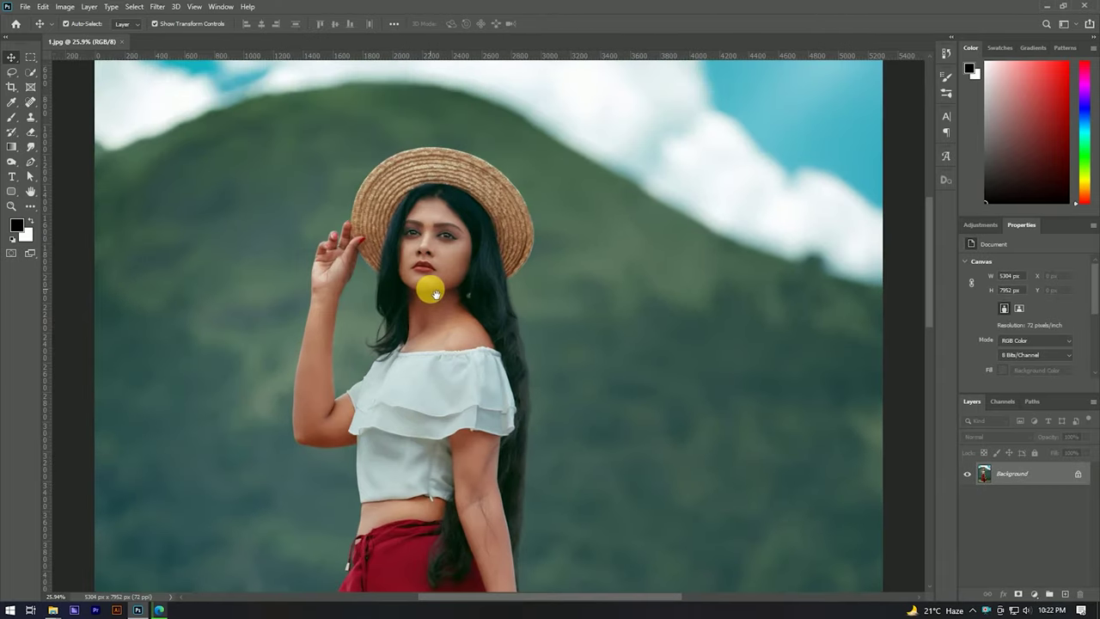
pyautogui.scroll(2, 434, 254)
pyautogui.scroll(1, 426, 252)
pyautogui.scroll(2, 410, 260)
pyautogui.scroll(-1, 374, 292)
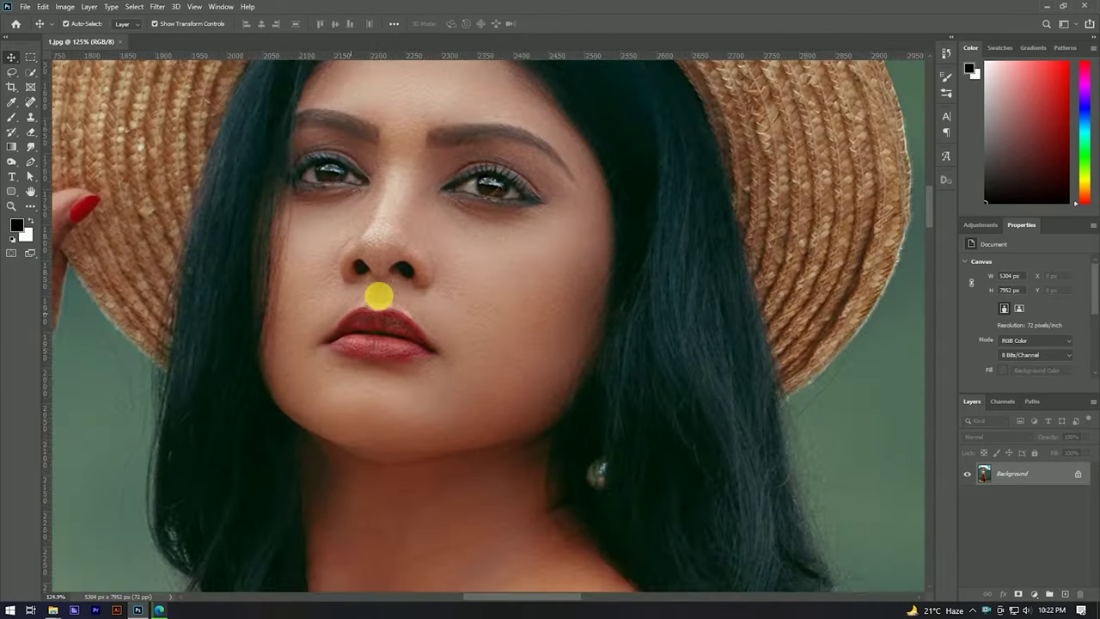
pyautogui.scroll(2, 404, 307)
pyautogui.scroll(2, 361, 386)
pyautogui.scroll(2, 366, 327)
pyautogui.scroll(-4, 366, 292)
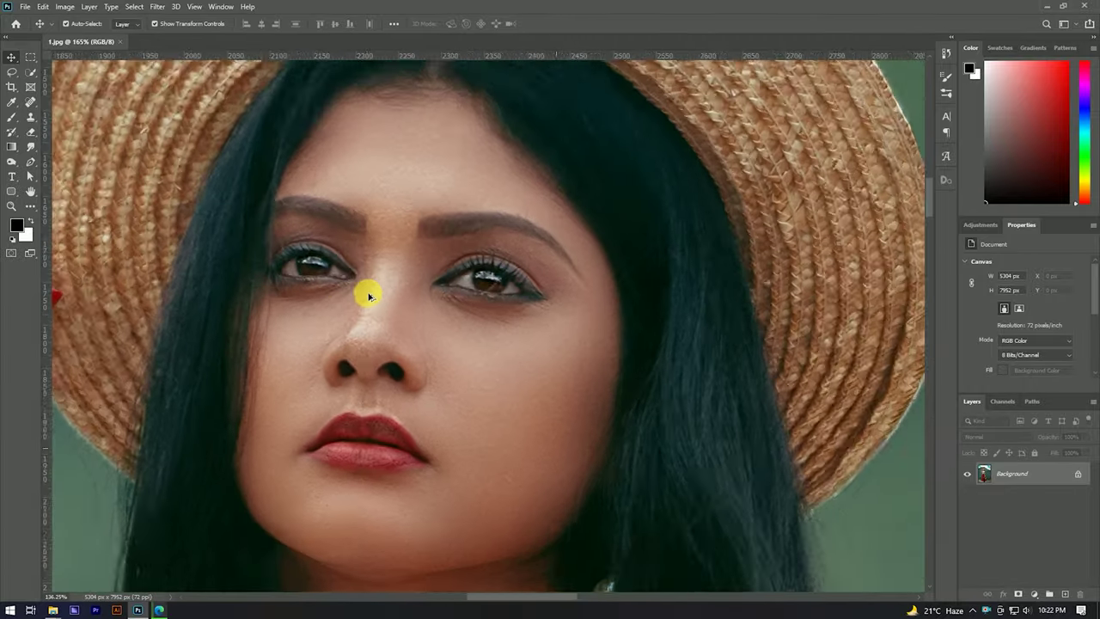
pyautogui.scroll(-1, 412, 378)
pyautogui.scroll(-3, 449, 177)
pyautogui.scroll(-2, 444, 180)
pyautogui.scroll(-2, 437, 180)
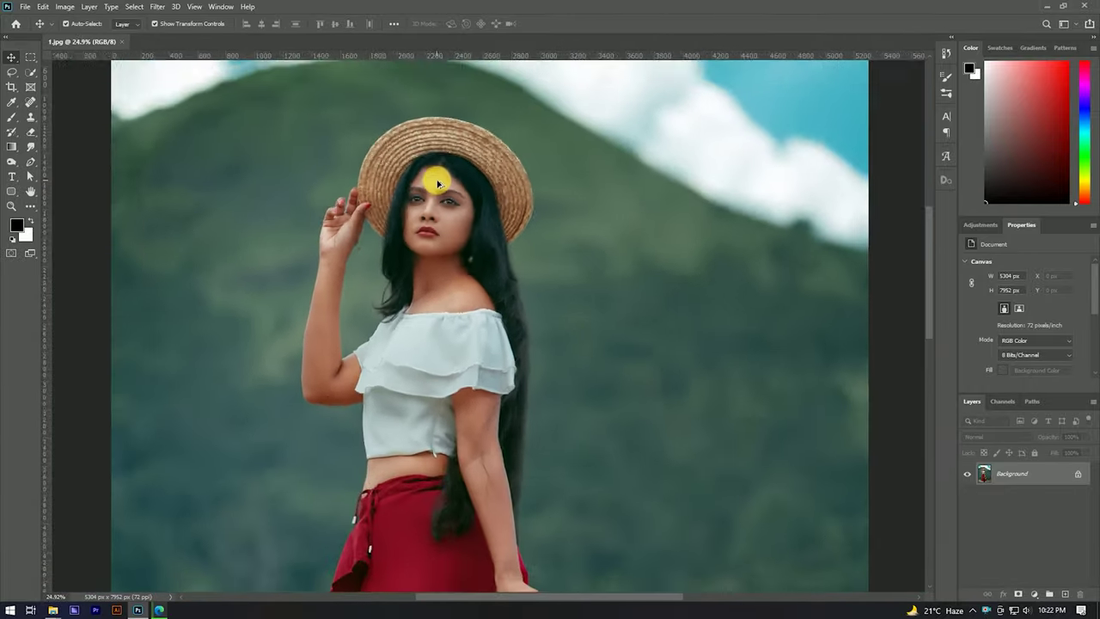
pyautogui.scroll(-2, 434, 182)
pyautogui.scroll(-1, 446, 197)
pyautogui.scroll(-2, 474, 221)
# Step: Unlock the Background into Layer 0 and duplicate it as Layer 0 copy
pyautogui.click(1077, 474)
pyautogui.rightClick(1041, 472)
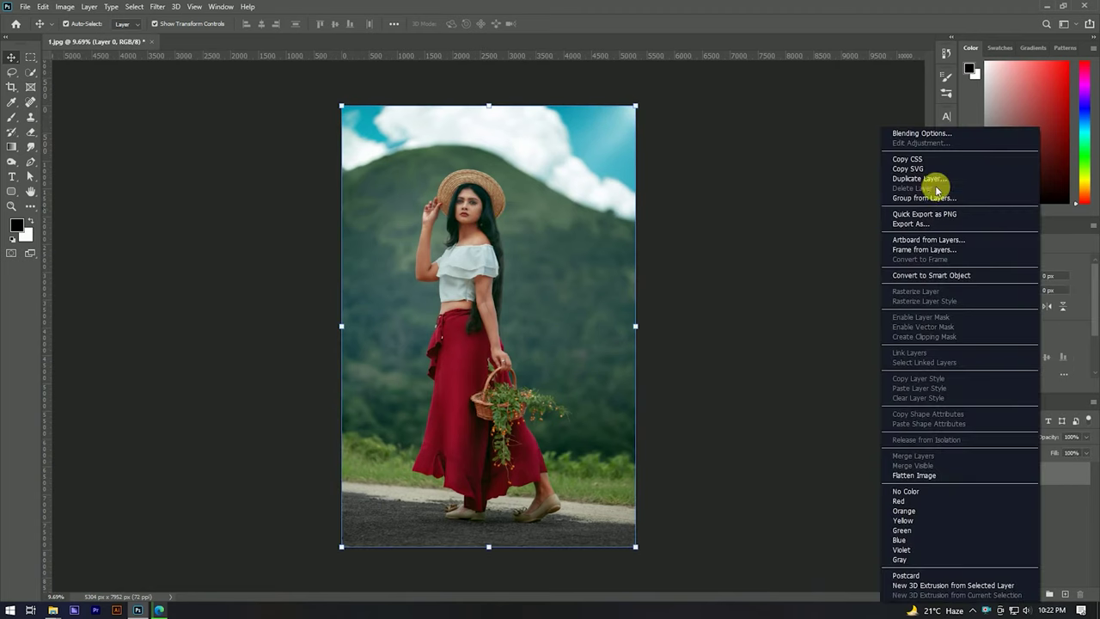
pyautogui.click(918, 178)
pyautogui.click(653, 175)
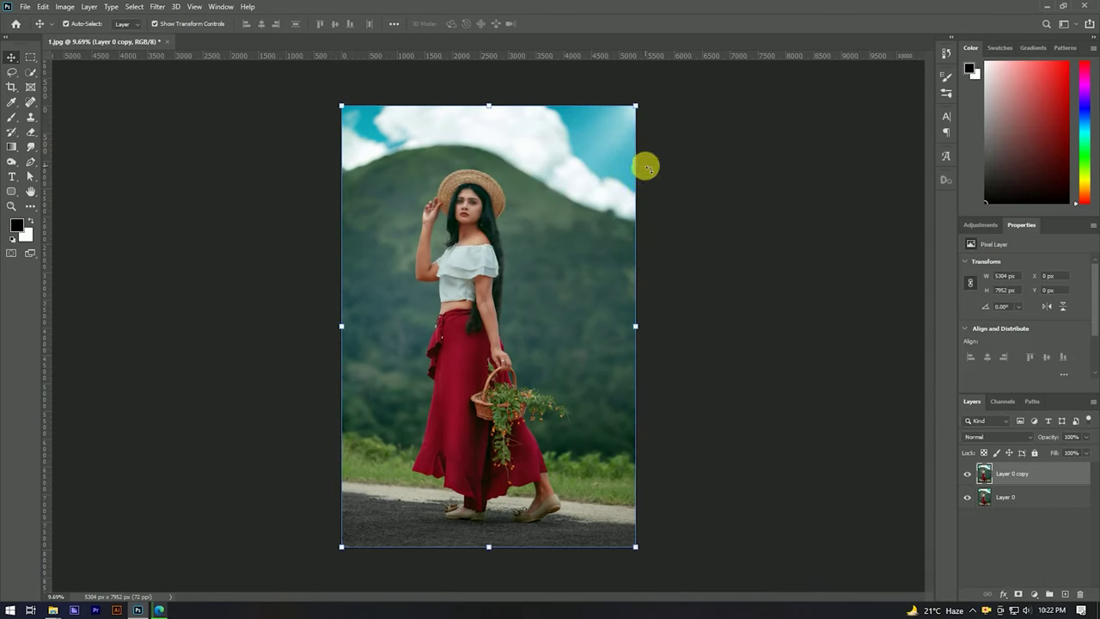
# Step: Add a Color Lookup adjustment using 2Strip.look, toggling it to compare before and after
pyautogui.click(1036, 594)
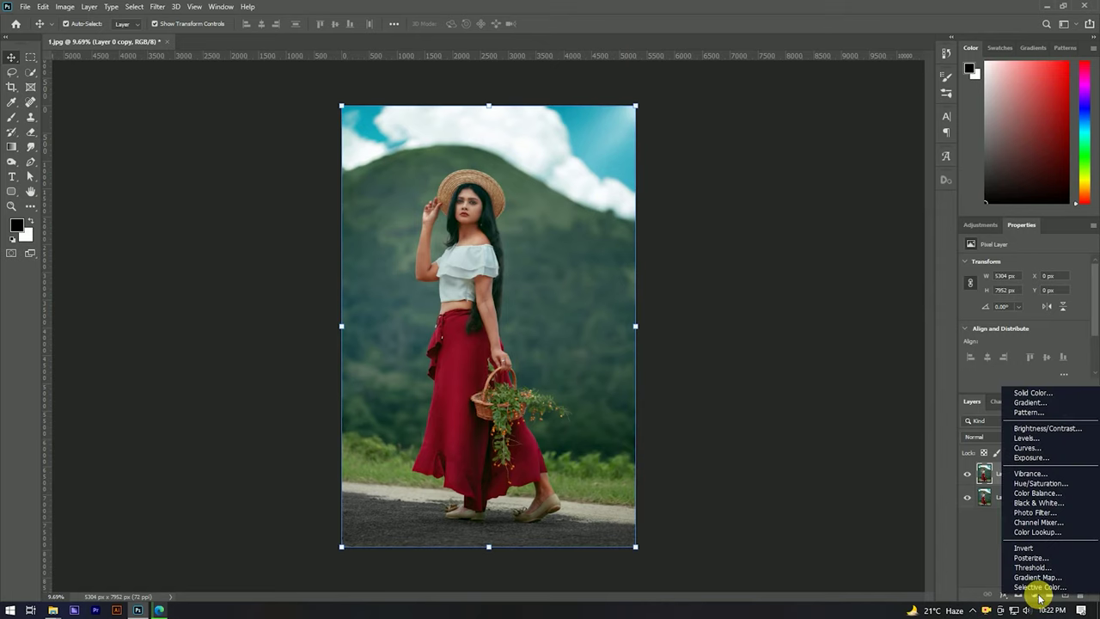
pyautogui.click(1040, 532)
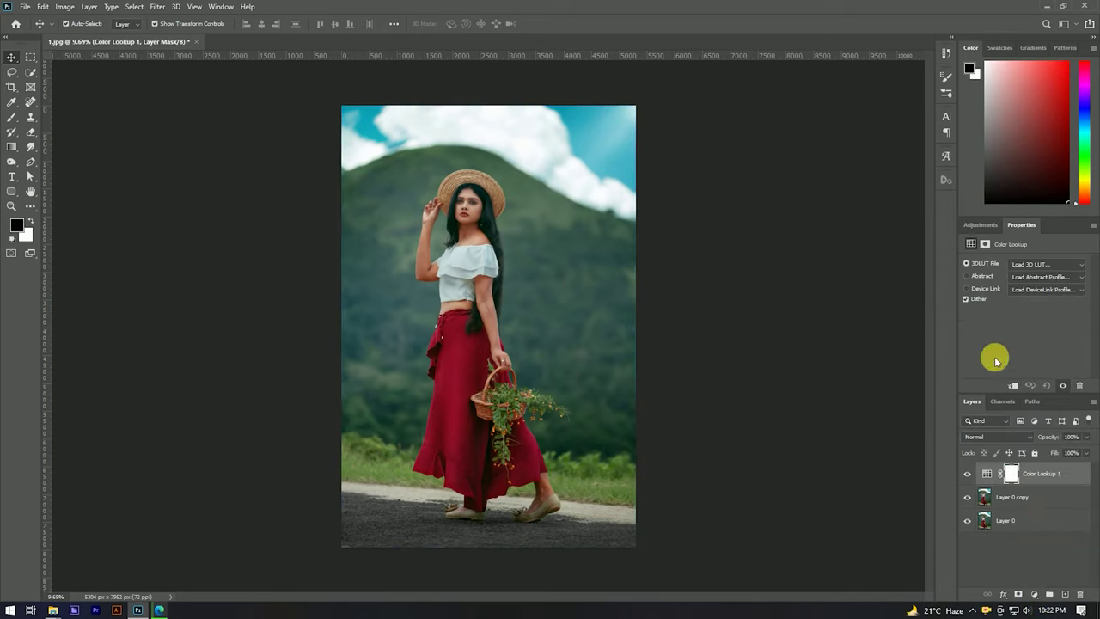
pyautogui.click(1047, 267)
pyautogui.click(986, 312)
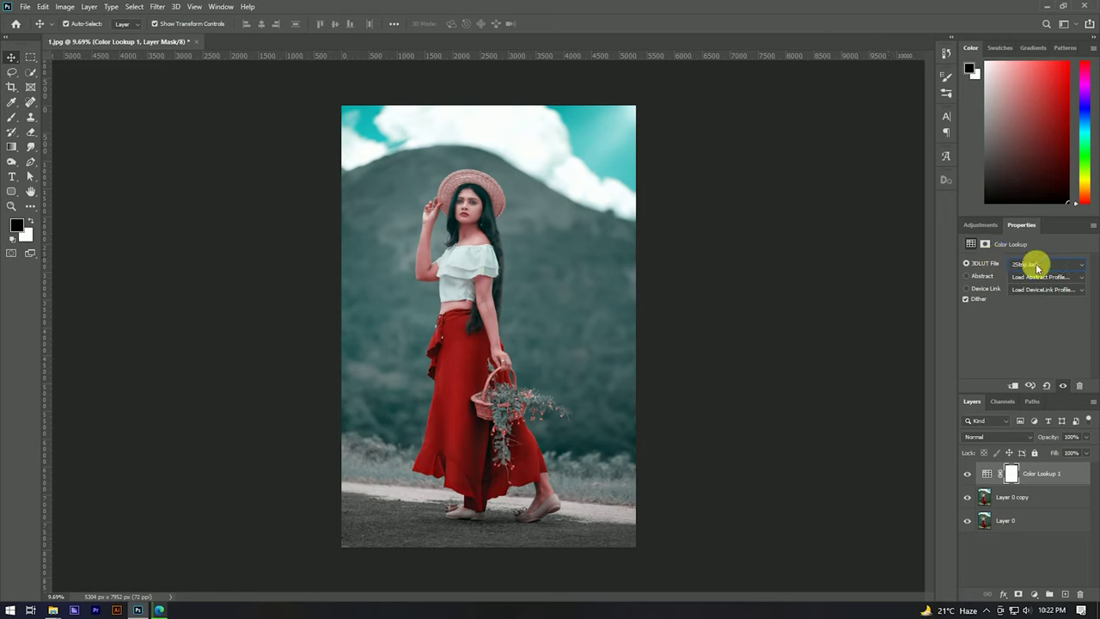
pyautogui.click(1039, 537)
pyautogui.click(971, 473)
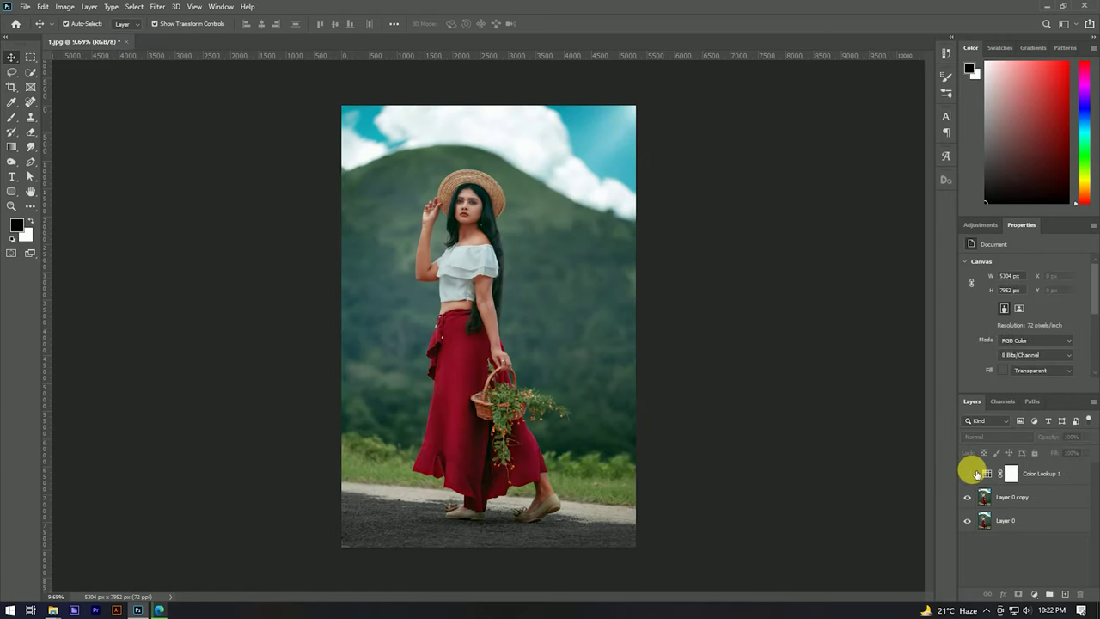
pyautogui.click(968, 473)
pyautogui.click(968, 473)
pyautogui.click(968, 474)
# Step: Merge the Color Lookup 1 adjustment with Layer 0 copy into one layer
pyautogui.click(1053, 473)
pyautogui.click(1046, 492)
pyautogui.rightClick(1046, 491)
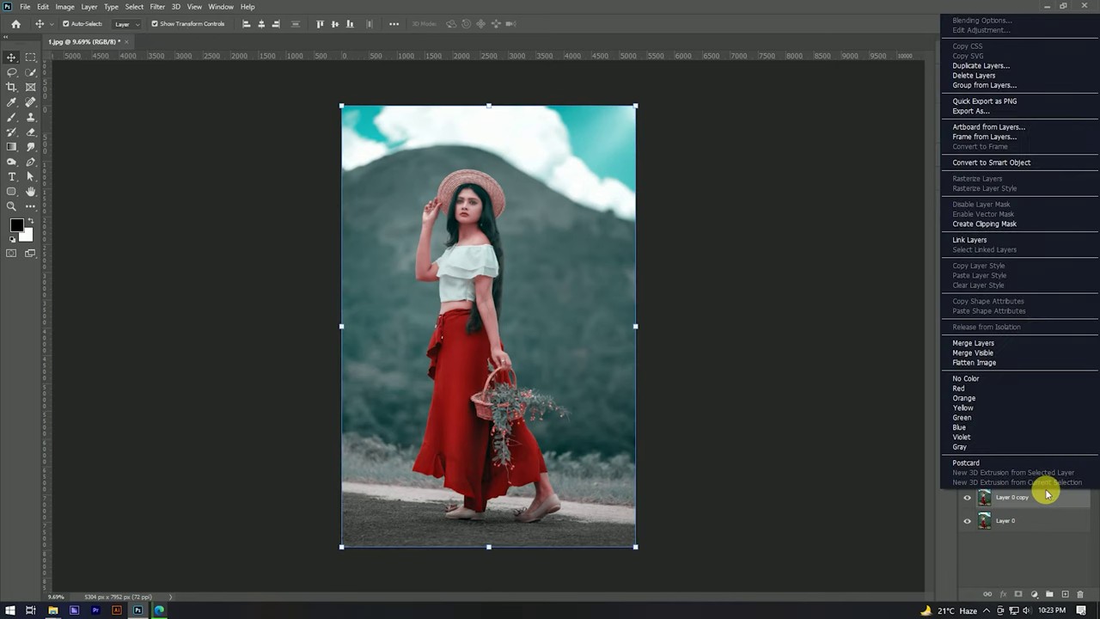
pyautogui.click(977, 342)
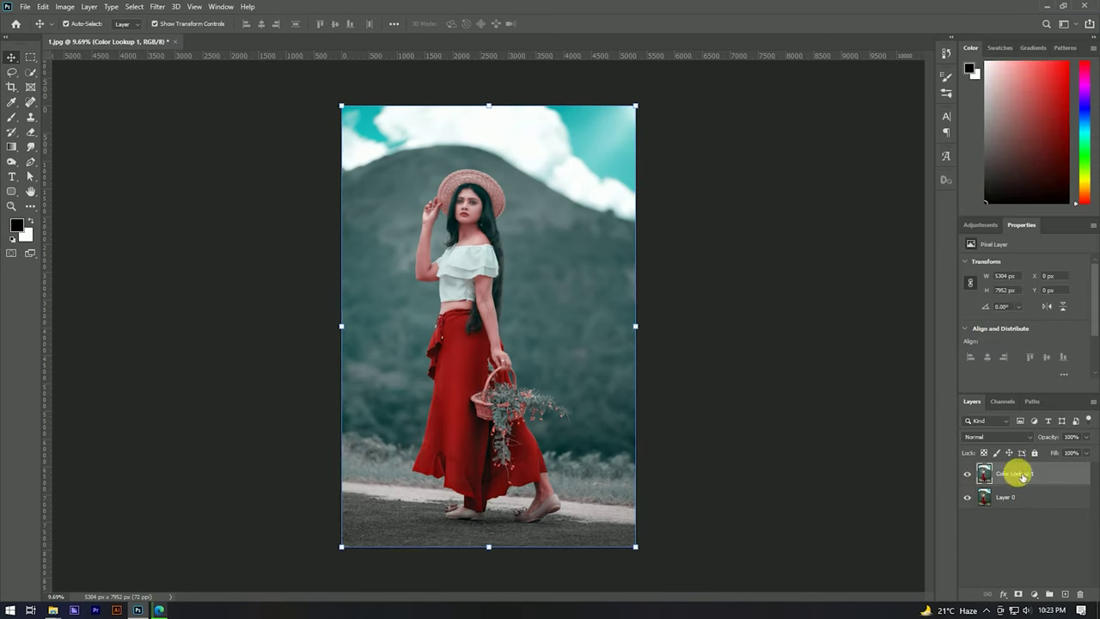
pyautogui.click(157, 7)
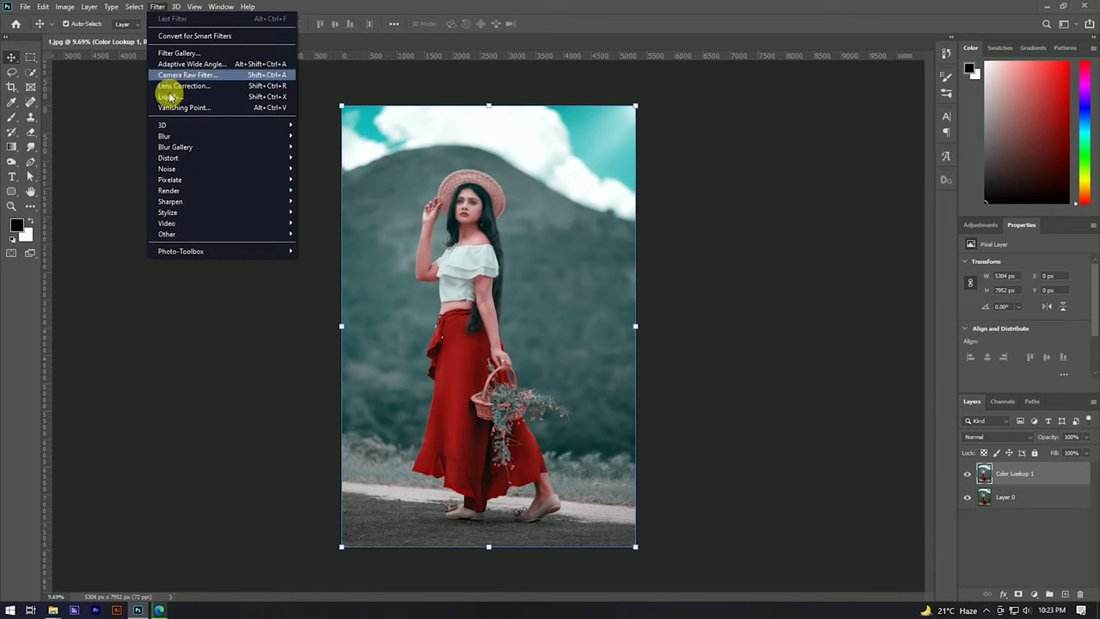
# Step: In the Camera Raw Filter, add a post-crop vignette of about -43
pyautogui.click(187, 74)
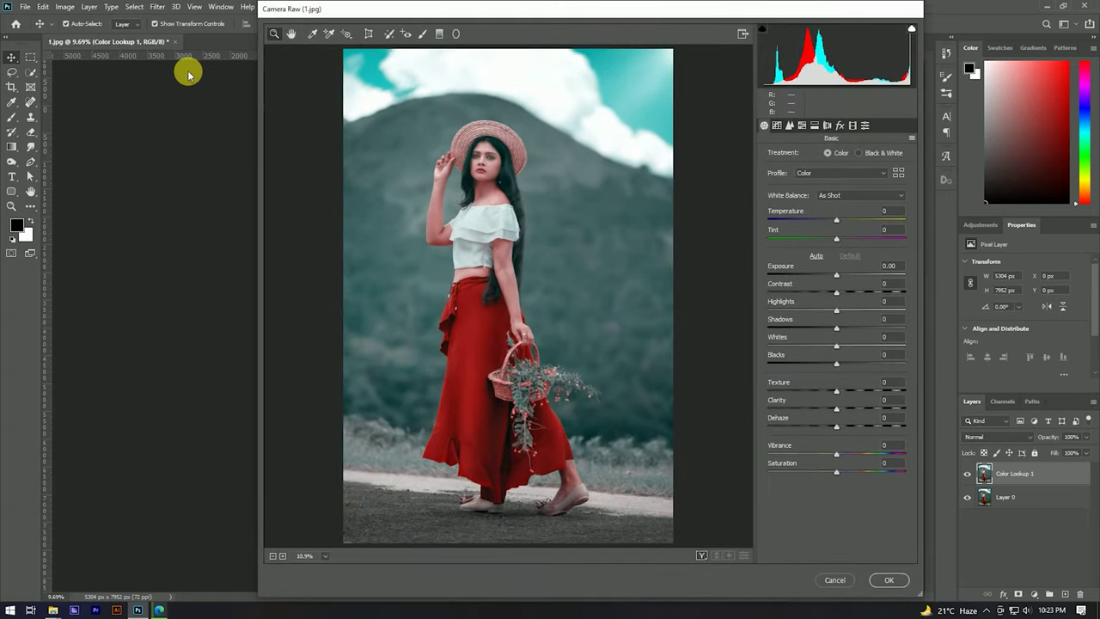
pyautogui.click(840, 125)
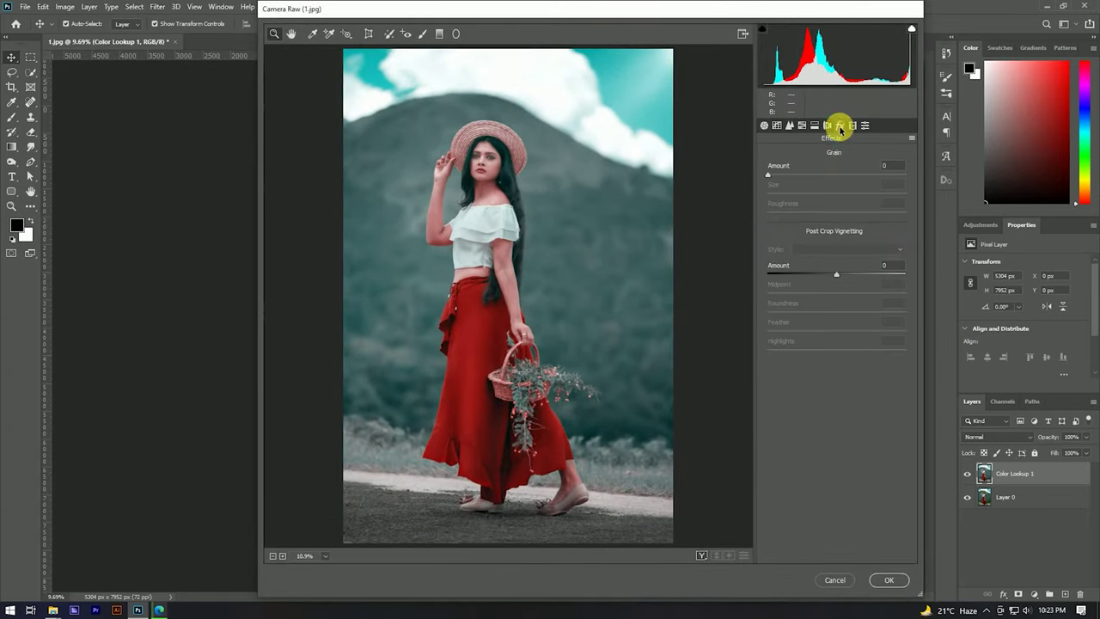
pyautogui.moveTo(836, 274); pyautogui.dragTo(801, 275)
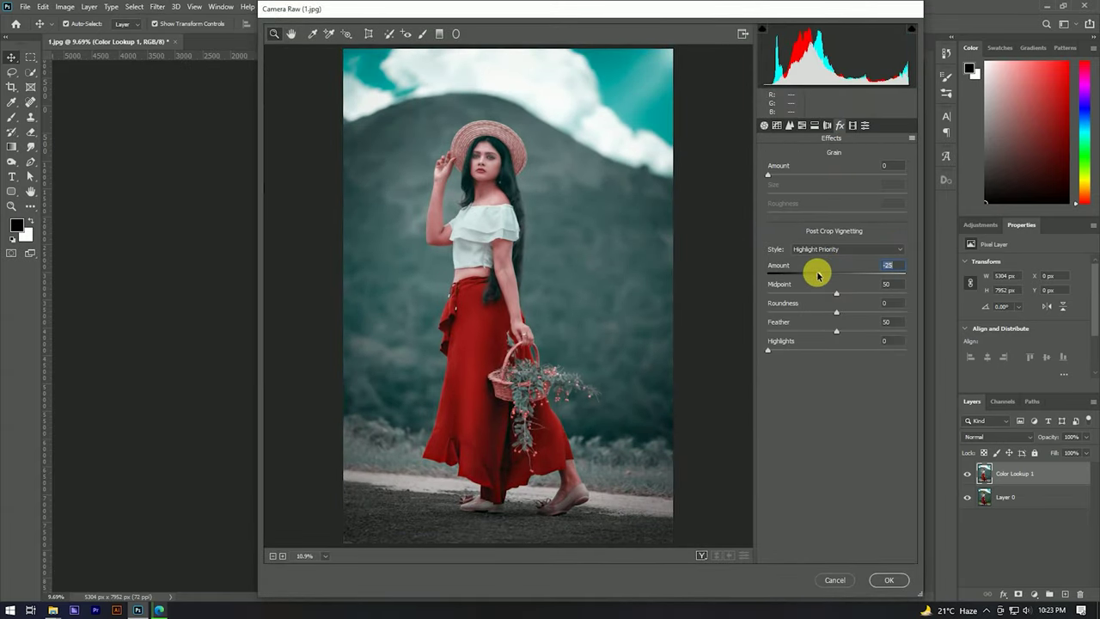
pyautogui.moveTo(802, 275); pyautogui.dragTo(806, 275)
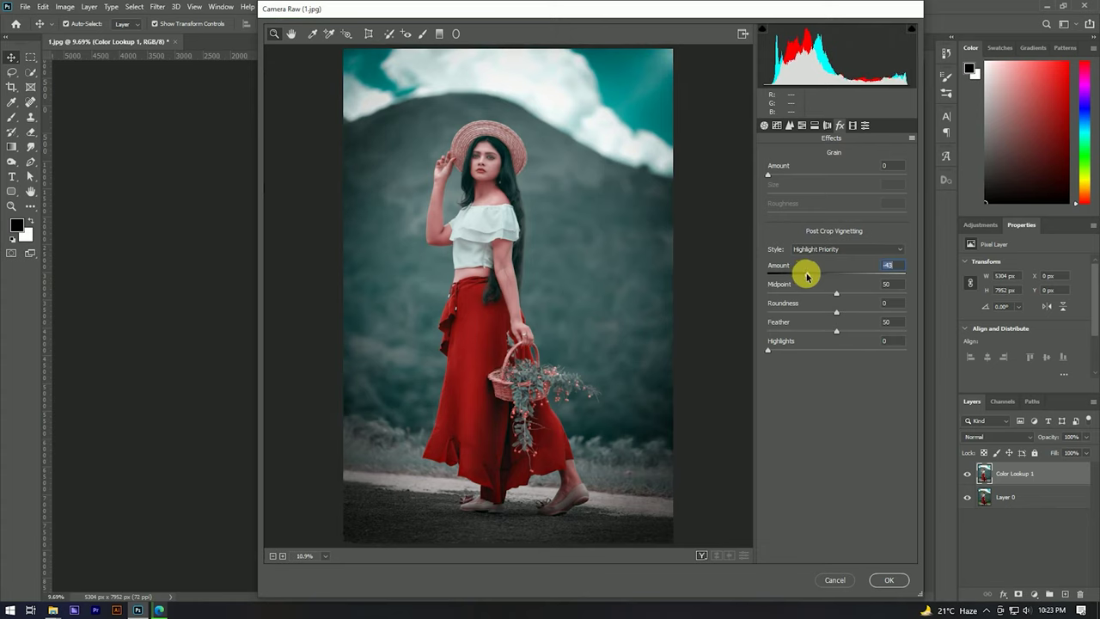
# Step: Raise Contrast to +24, boost Red Primary saturation, and apply the Camera Raw edits
pyautogui.click(763, 127)
pyautogui.moveTo(839, 291); pyautogui.dragTo(852, 290)
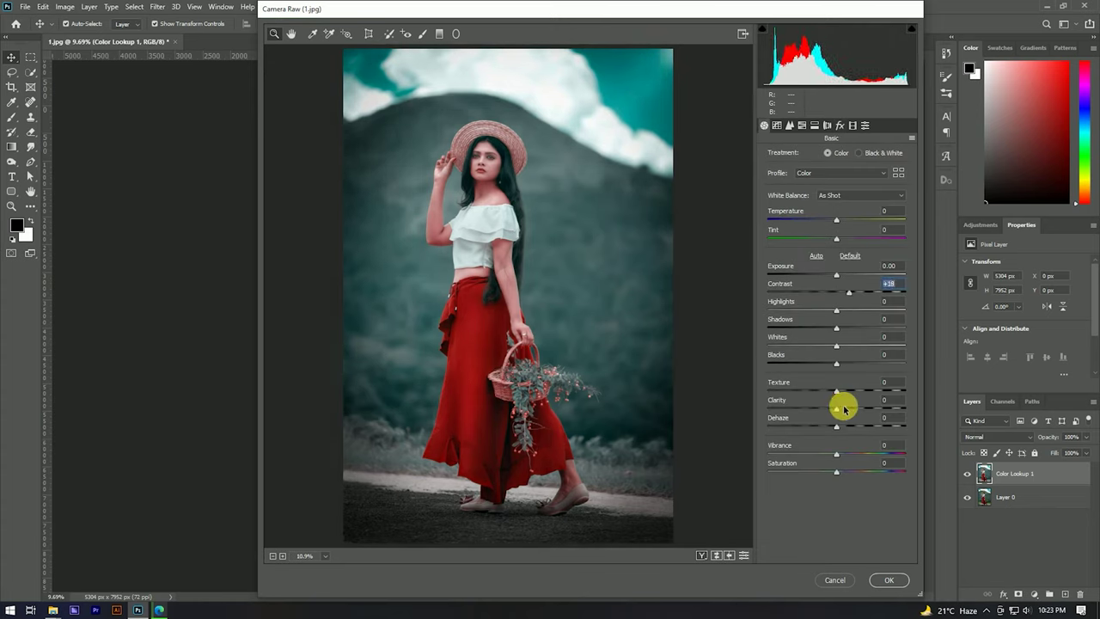
pyautogui.click(853, 126)
pyautogui.moveTo(840, 256); pyautogui.dragTo(835, 236)
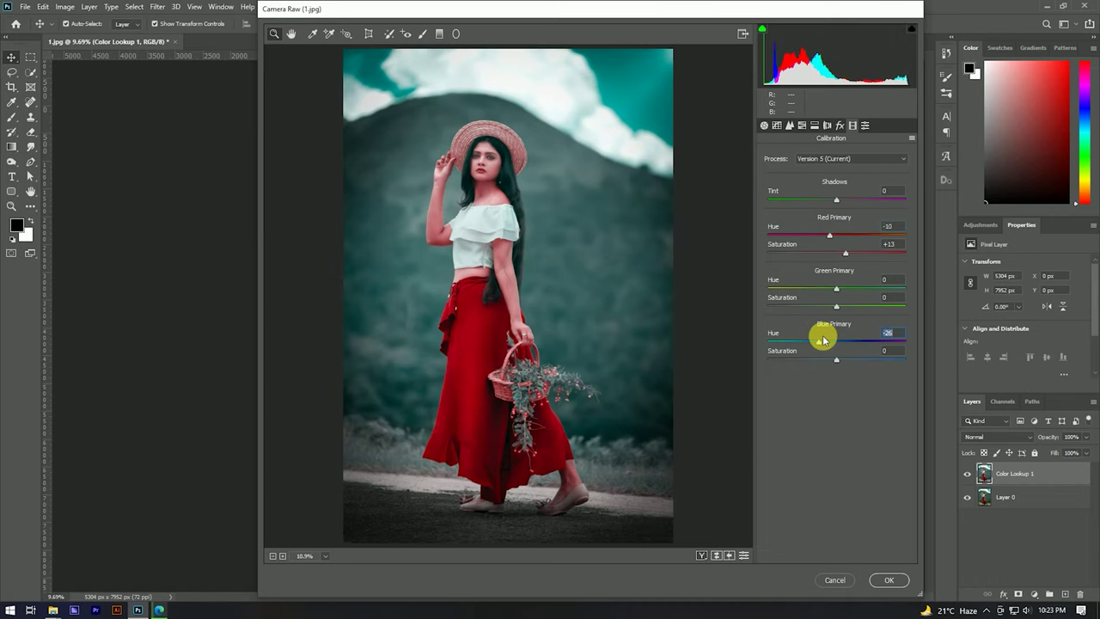
pyautogui.click(888, 579)
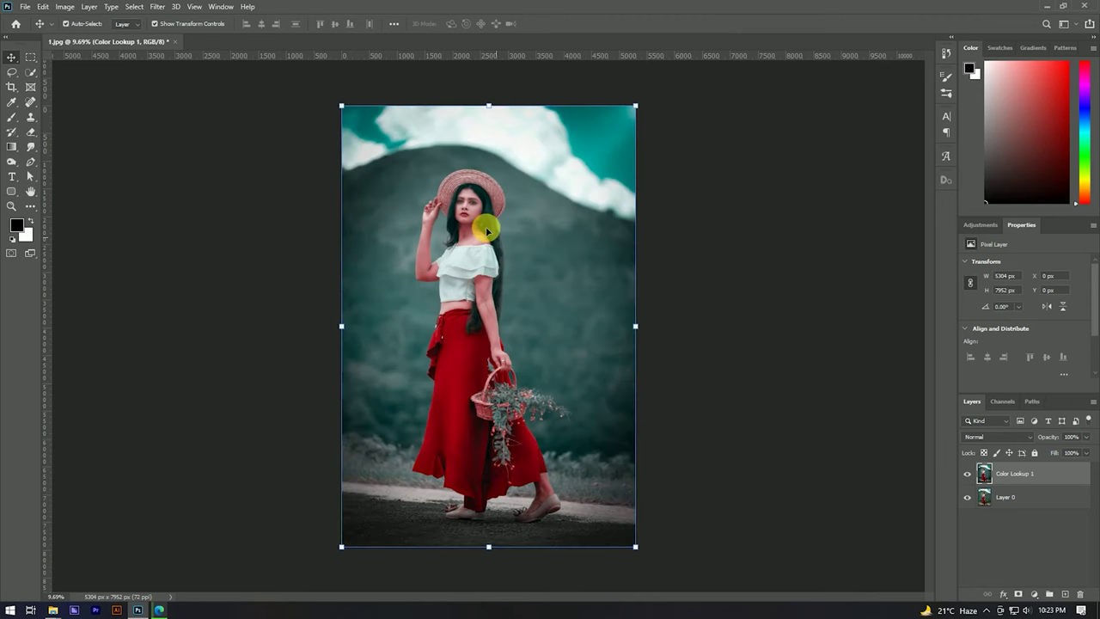
pyautogui.scroll(1, 461, 191)
pyautogui.scroll(1, 465, 192)
pyautogui.scroll(1, 464, 214)
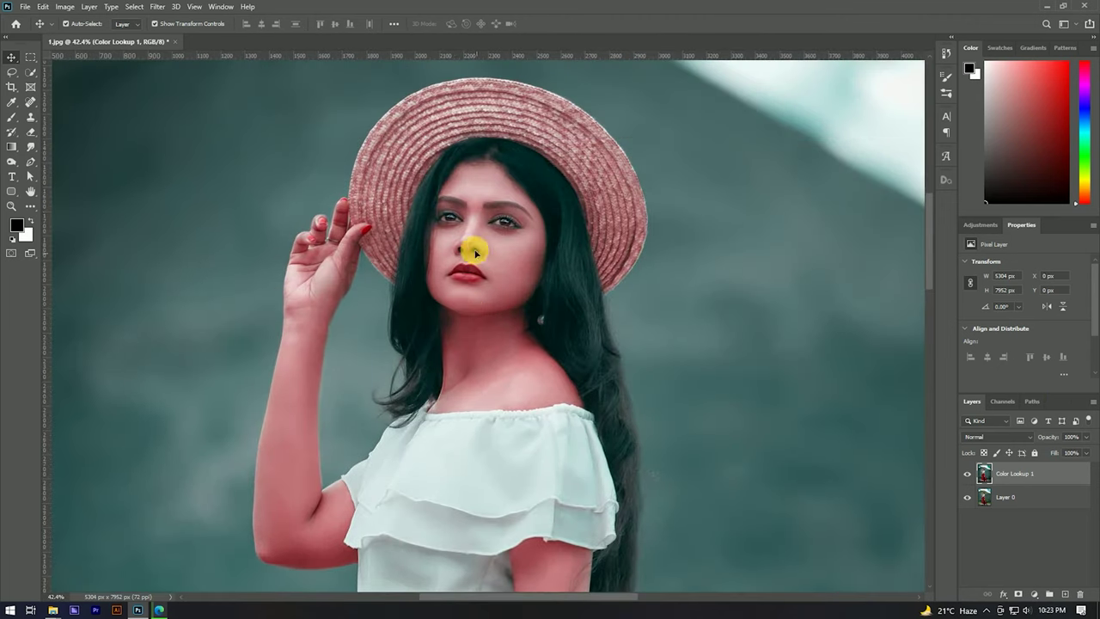
pyautogui.scroll(-1, 468, 232)
pyautogui.scroll(-1, 469, 194)
pyautogui.scroll(-1, 483, 183)
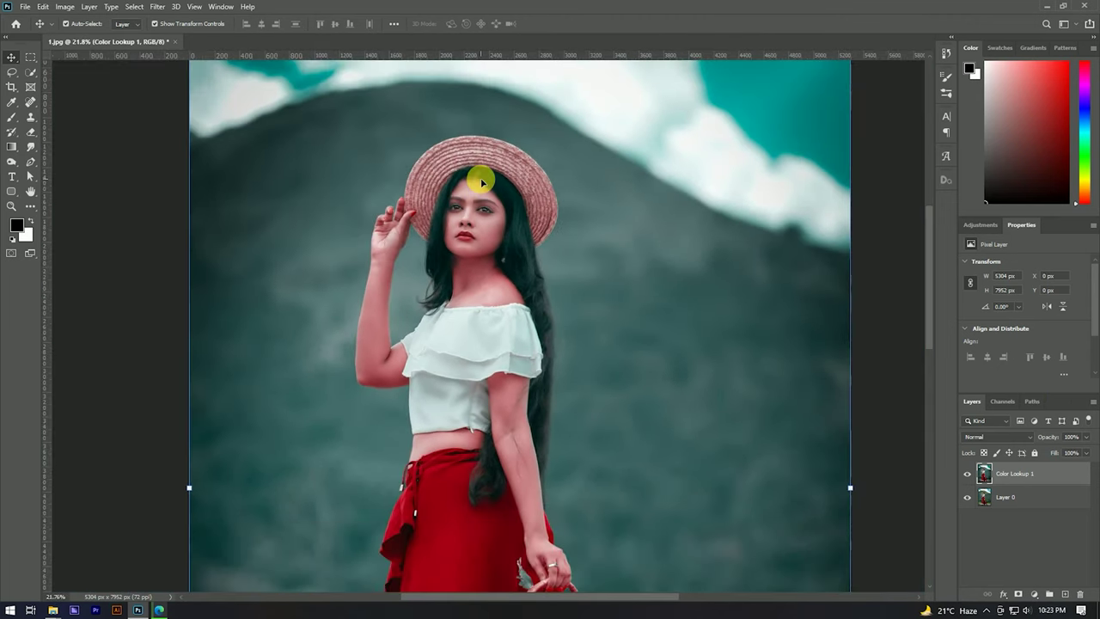
pyautogui.scroll(-1, 494, 227)
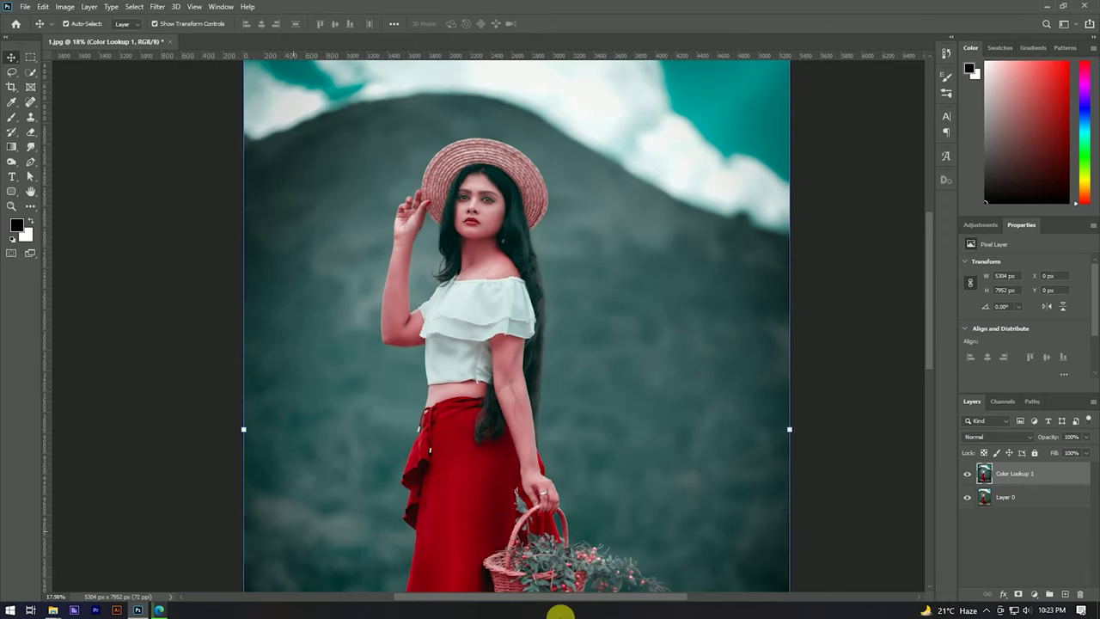
pyautogui.scroll(2, 485, 184)
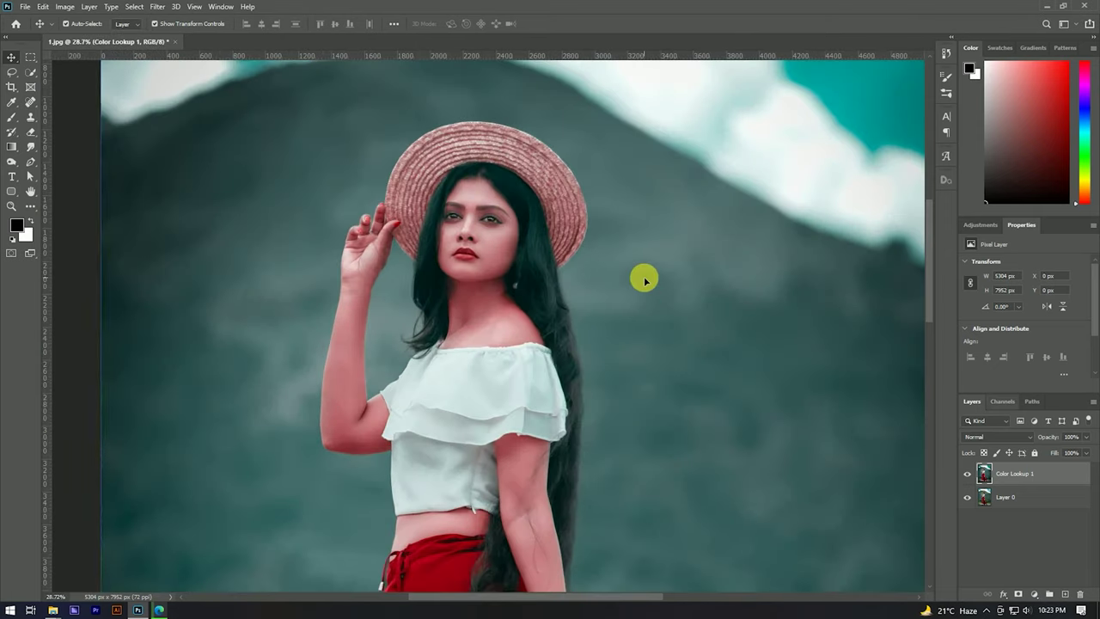
# Step: Apply Curves raising the RGB midpoint and lowering the Red and Blue channel midpoints
pyautogui.hotkey('shift', 'm')
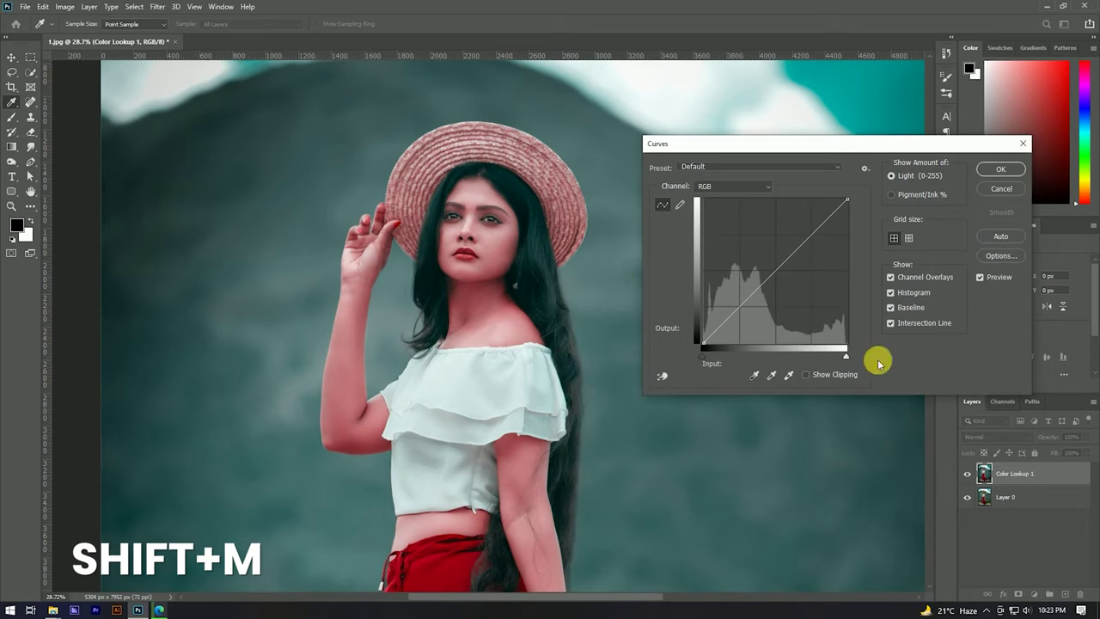
pyautogui.click(472, 232)
pyautogui.moveTo(772, 271); pyautogui.dragTo(780, 263)
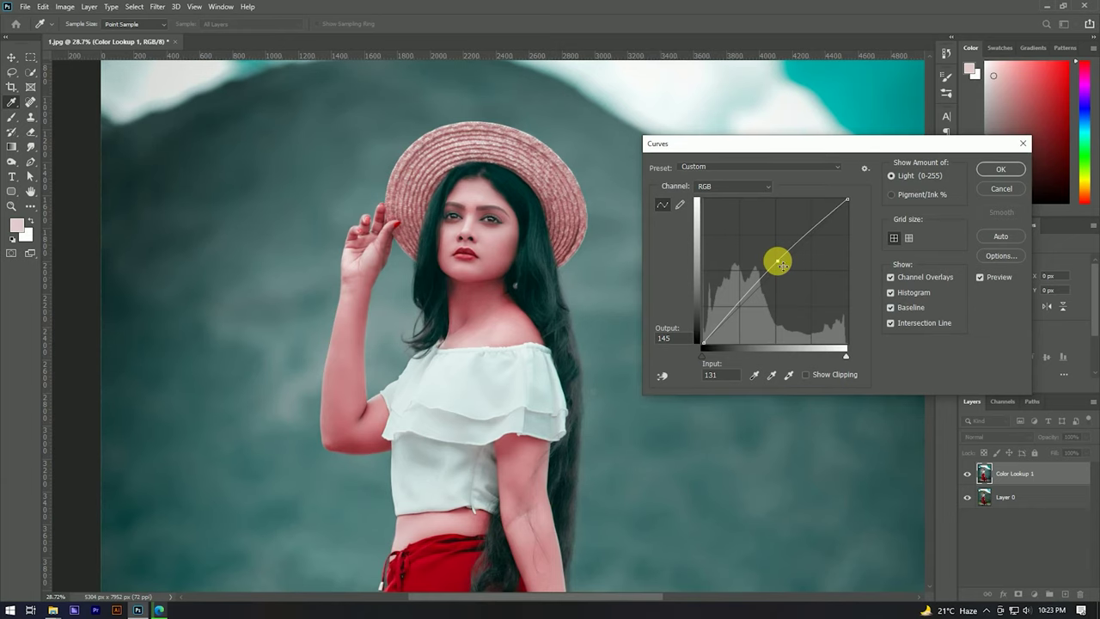
pyautogui.click(764, 188)
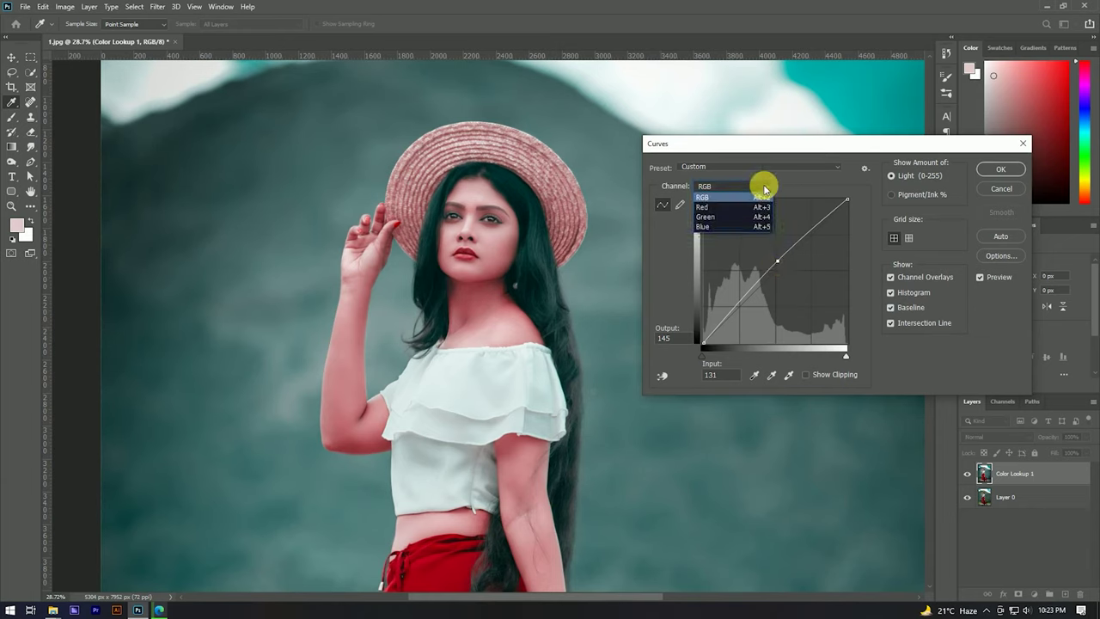
pyautogui.click(708, 208)
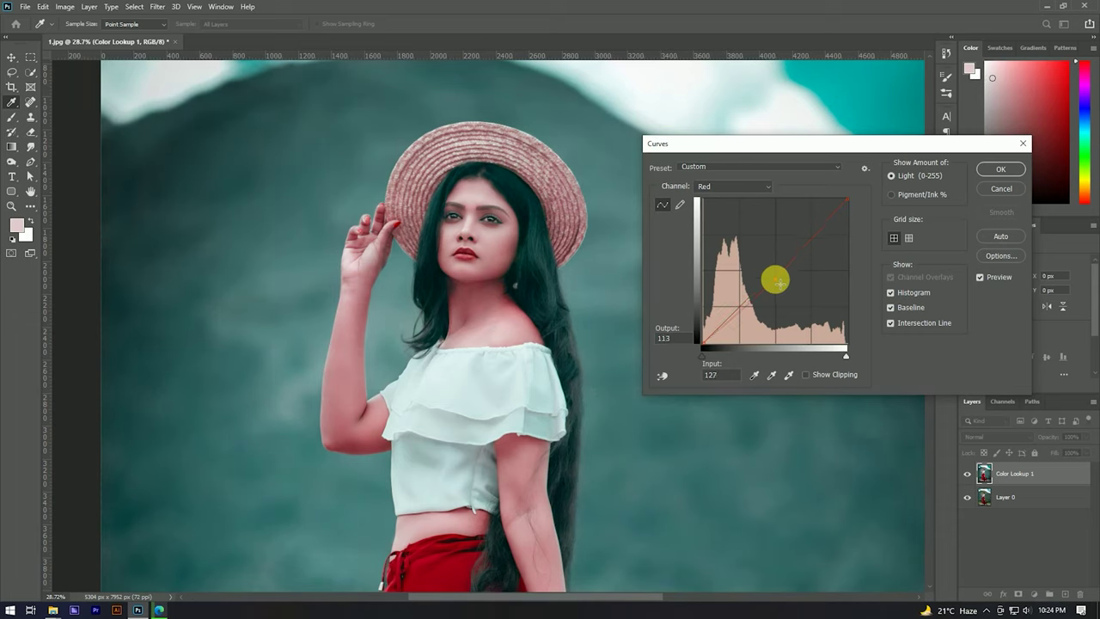
pyautogui.click(717, 186)
pyautogui.click(720, 227)
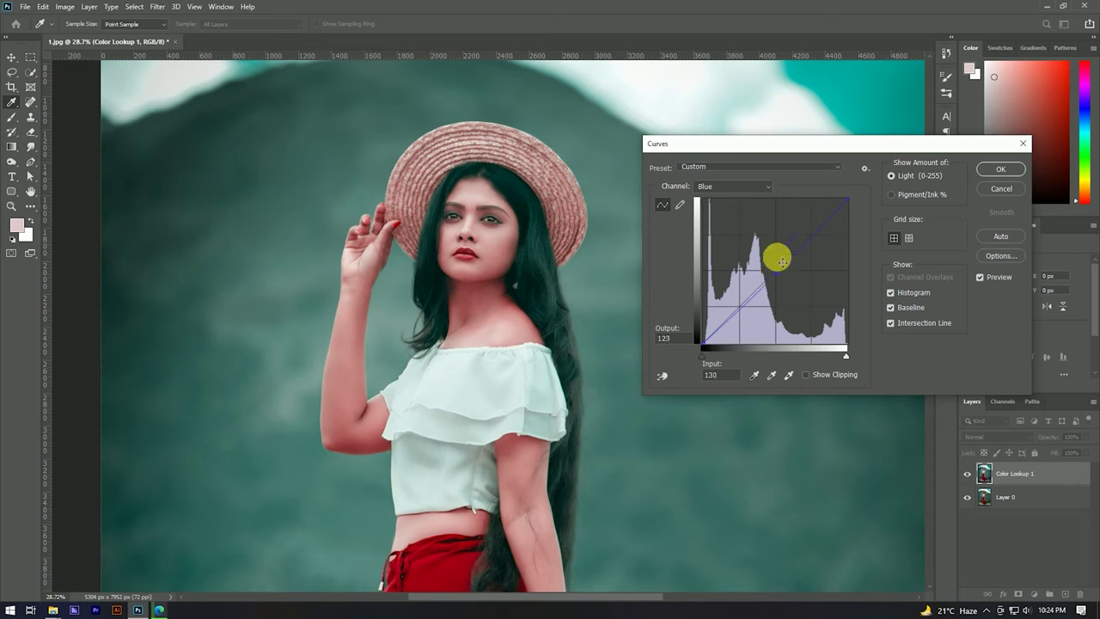
pyautogui.click(994, 167)
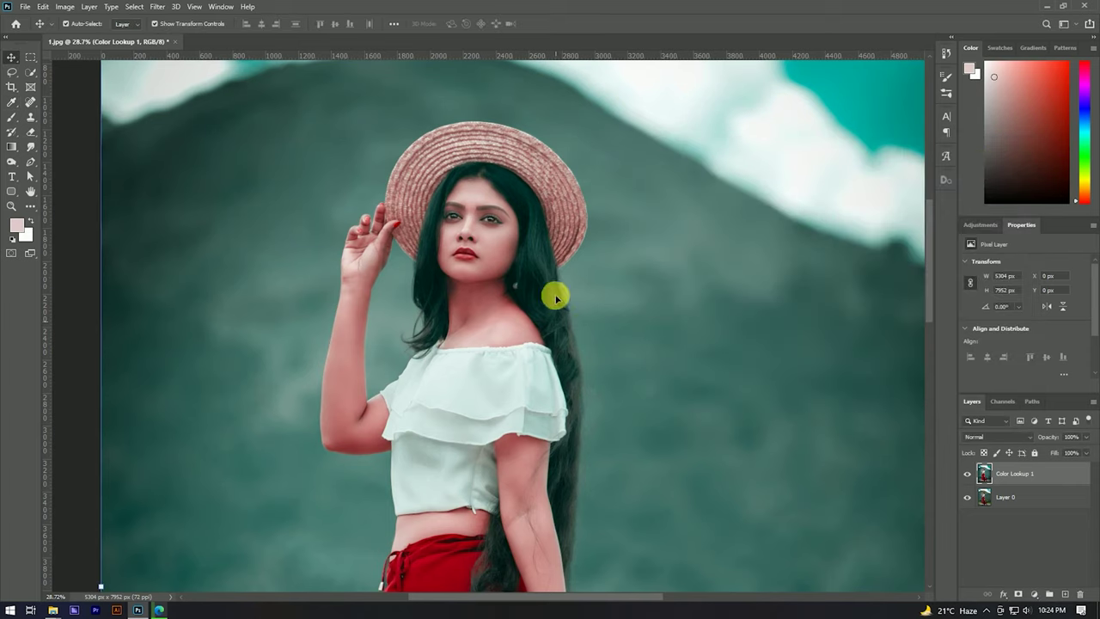
pyautogui.hotkey('ctrl', '0')
pyautogui.click(662, 197)
pyautogui.scroll(2, 491, 179)
pyautogui.scroll(2, 486, 203)
pyautogui.scroll(3, 481, 211)
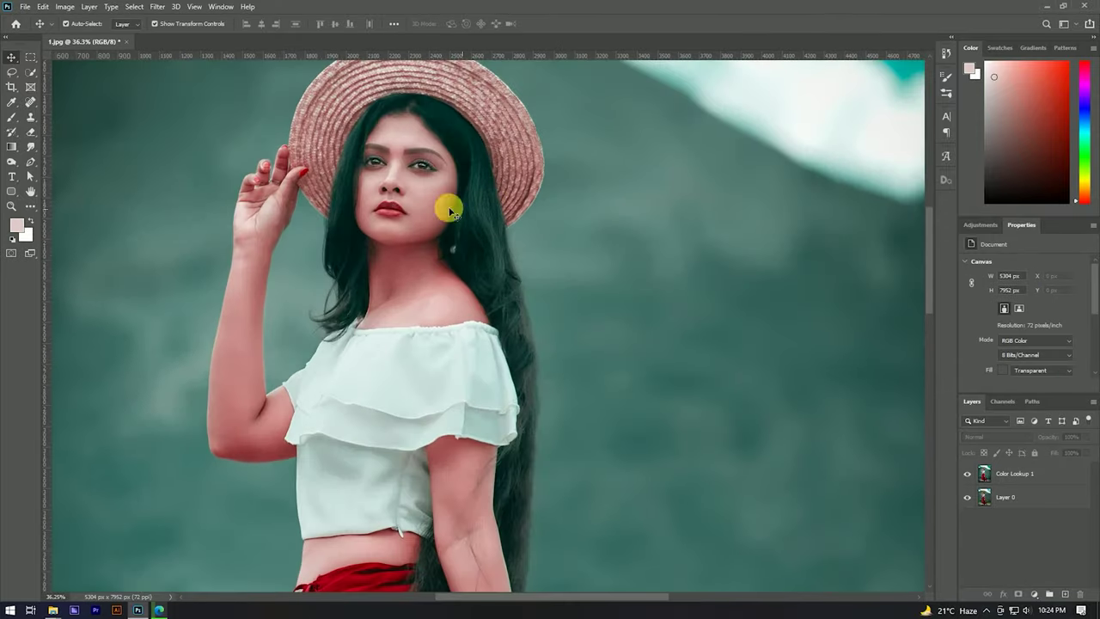
pyautogui.scroll(-2, 442, 184)
pyautogui.scroll(2, 443, 179)
pyautogui.scroll(1, 447, 198)
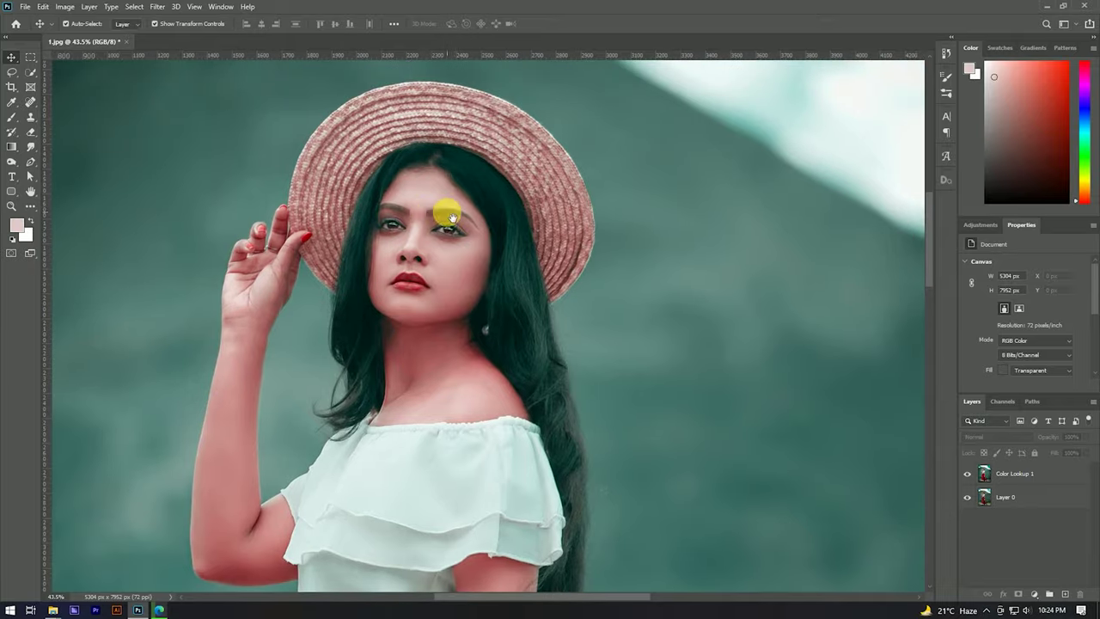
pyautogui.scroll(-2, 451, 217)
pyautogui.scroll(-2, 476, 206)
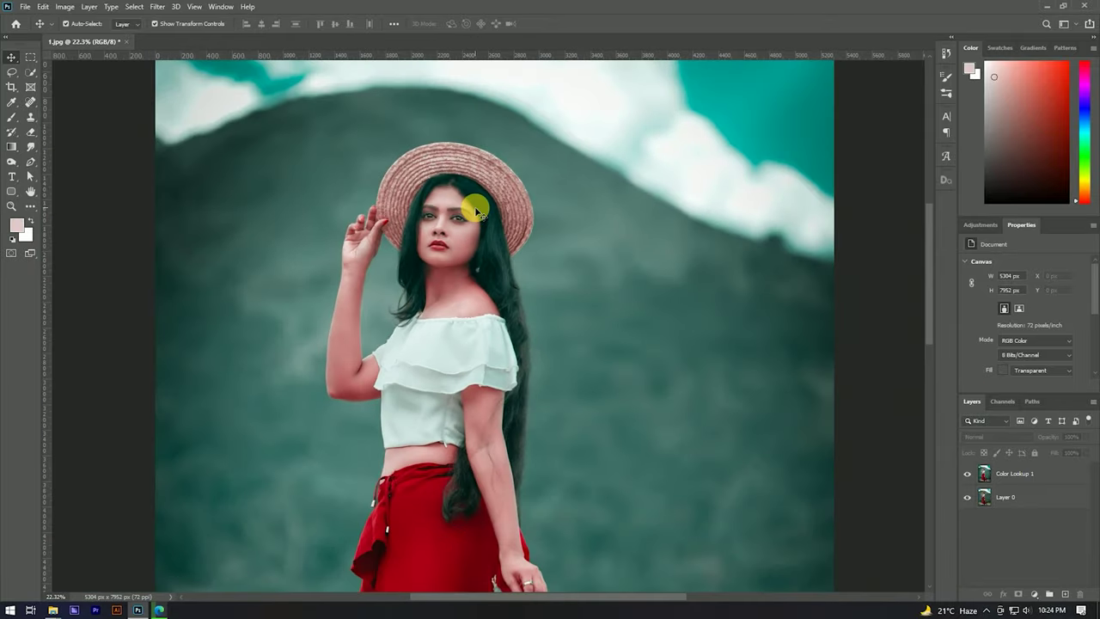
pyautogui.scroll(-1, 528, 206)
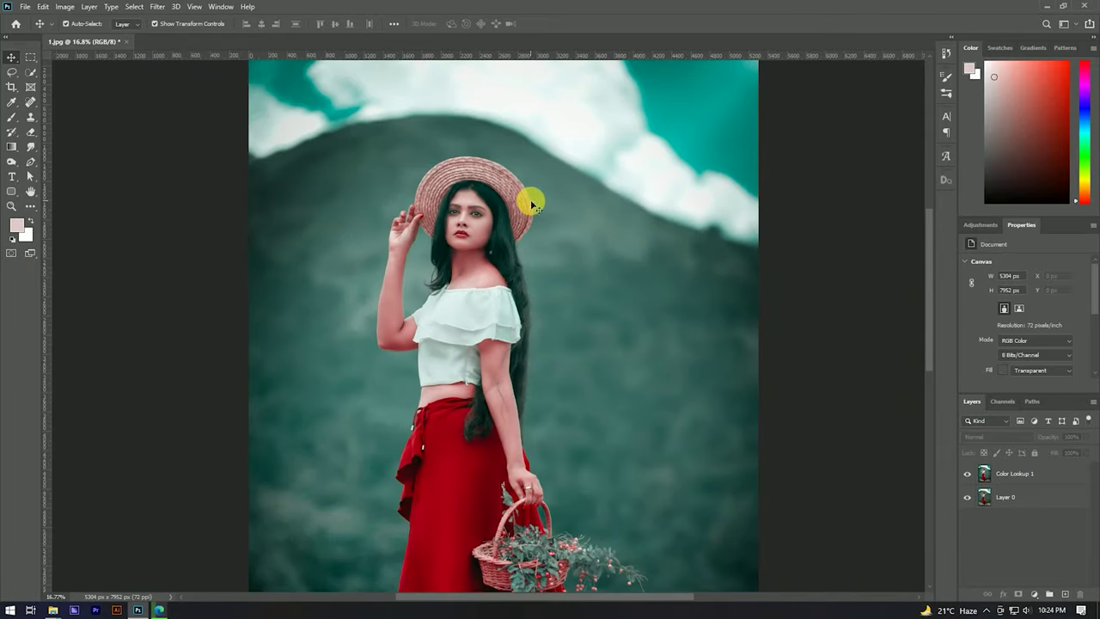
pyautogui.click(1014, 474)
pyautogui.rightClick(1038, 470)
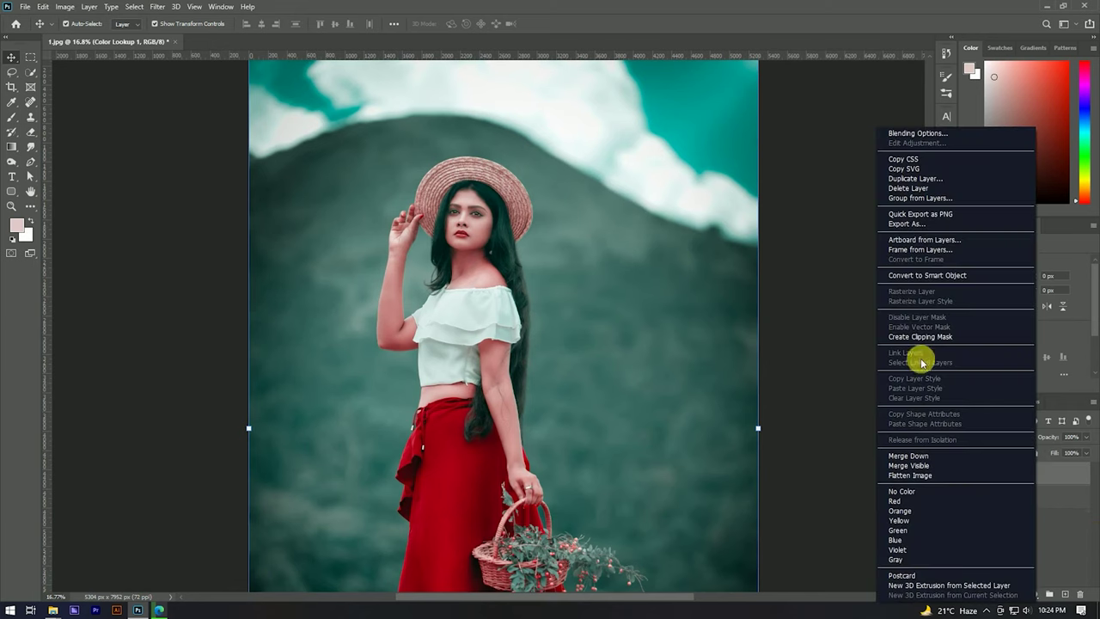
# Step: Make Color Lookup 1 an embedded Smart Object and stack a Color Lookup 1 copy above it
pyautogui.click(939, 276)
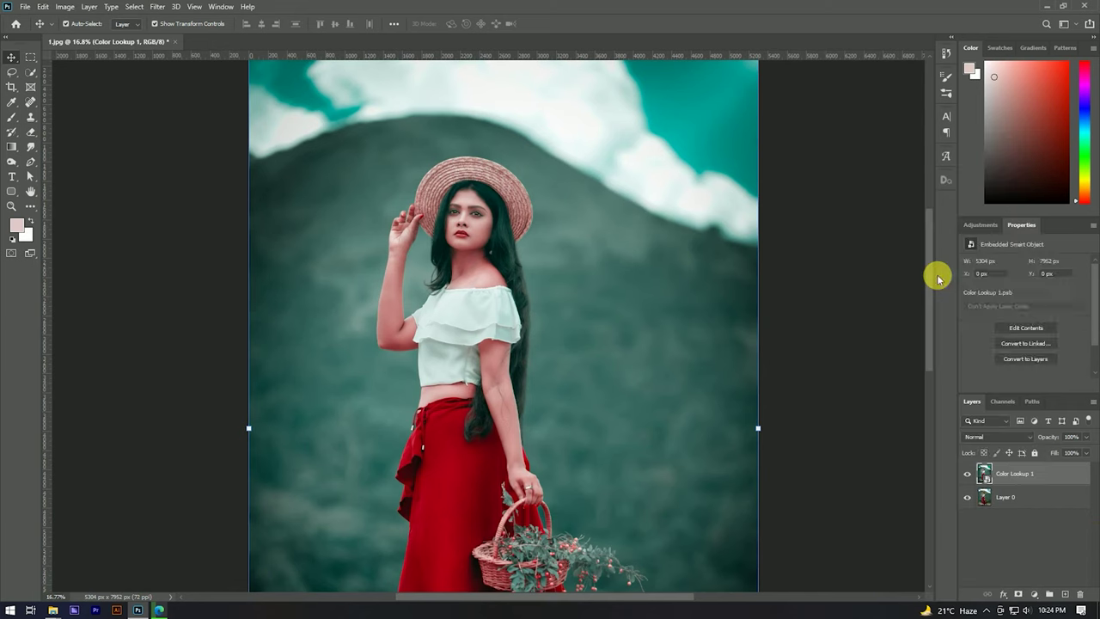
pyautogui.rightClick(1061, 472)
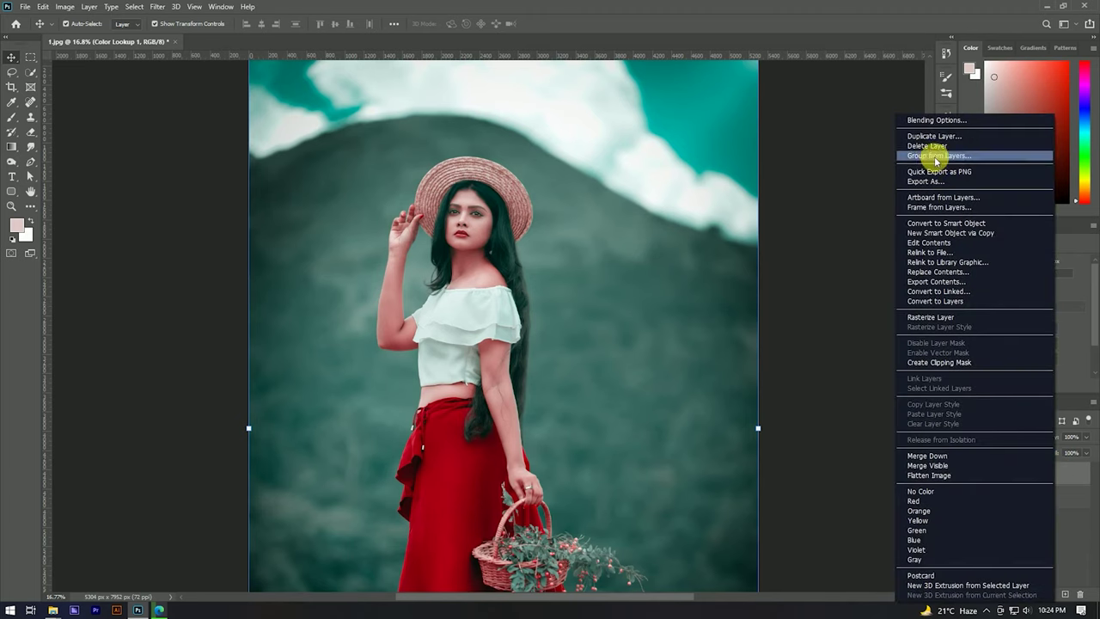
pyautogui.click(920, 135)
pyautogui.click(644, 170)
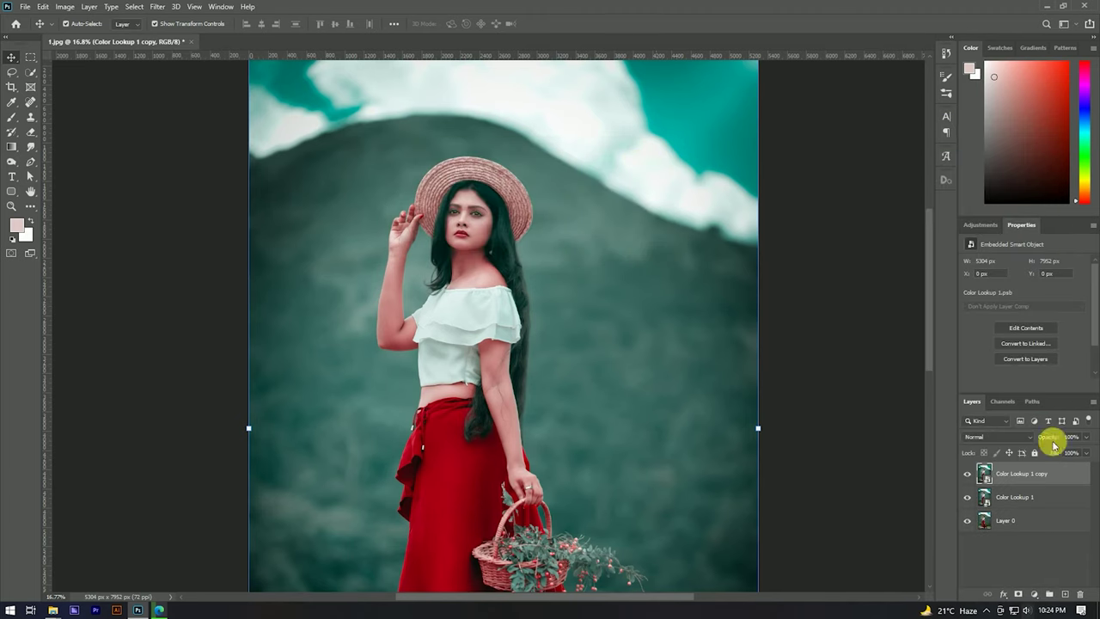
pyautogui.click(157, 6)
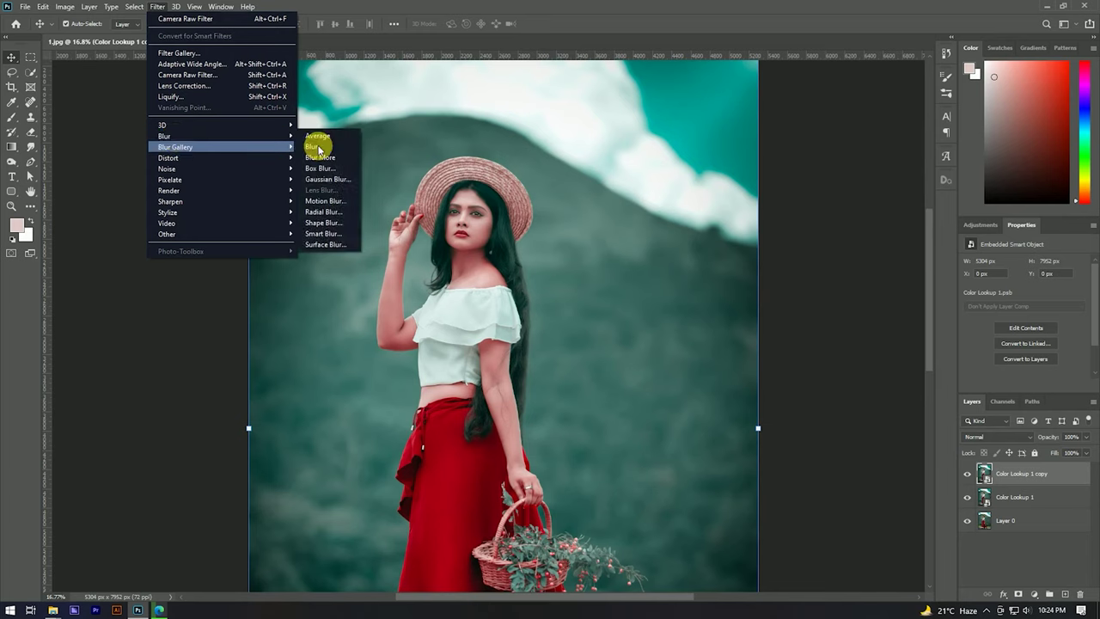
# Step: Apply a Gaussian Blur smart filter with 2-pixel radius to Color Lookup 1 copy
pyautogui.click(327, 179)
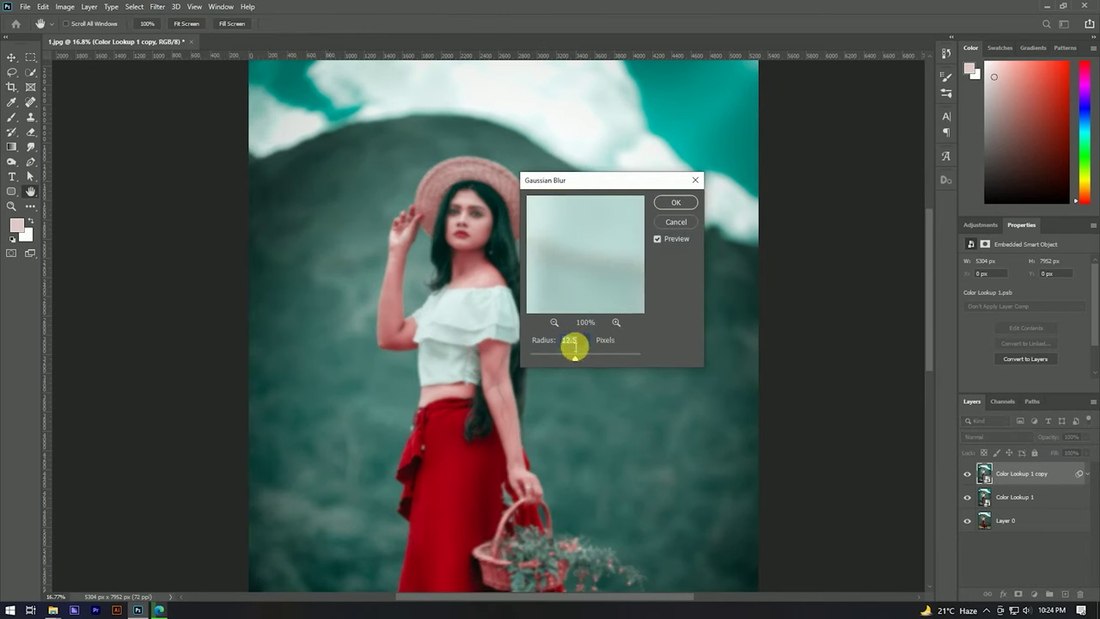
pyautogui.write('2')
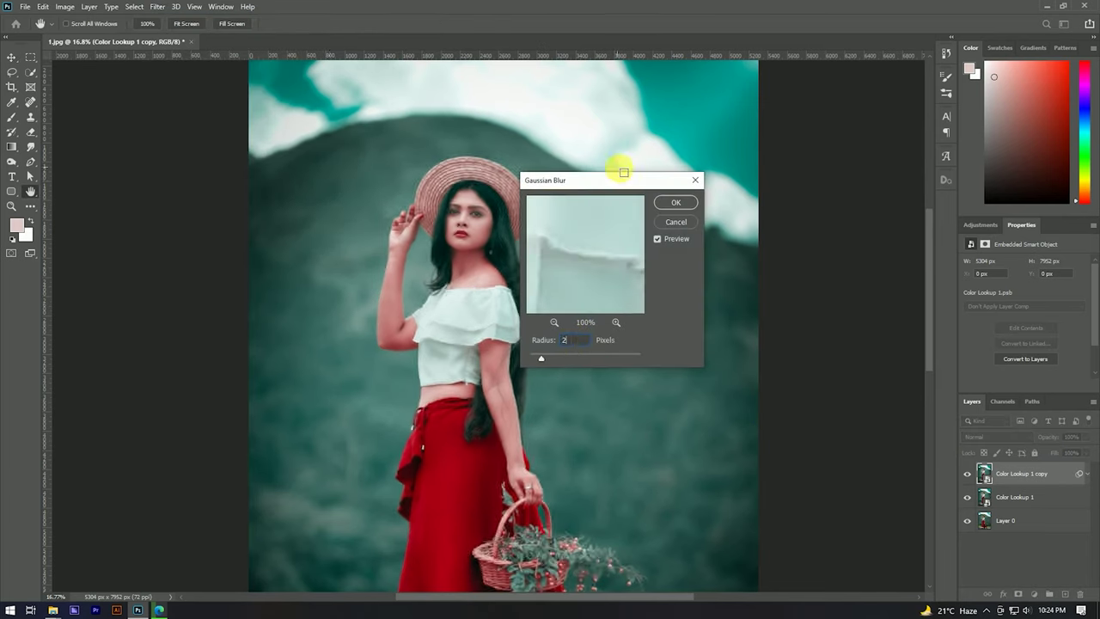
pyautogui.click(674, 204)
pyautogui.scroll(2, 454, 209)
pyautogui.scroll(3, 474, 201)
pyautogui.scroll(4, 471, 224)
pyautogui.scroll(-3, 471, 225)
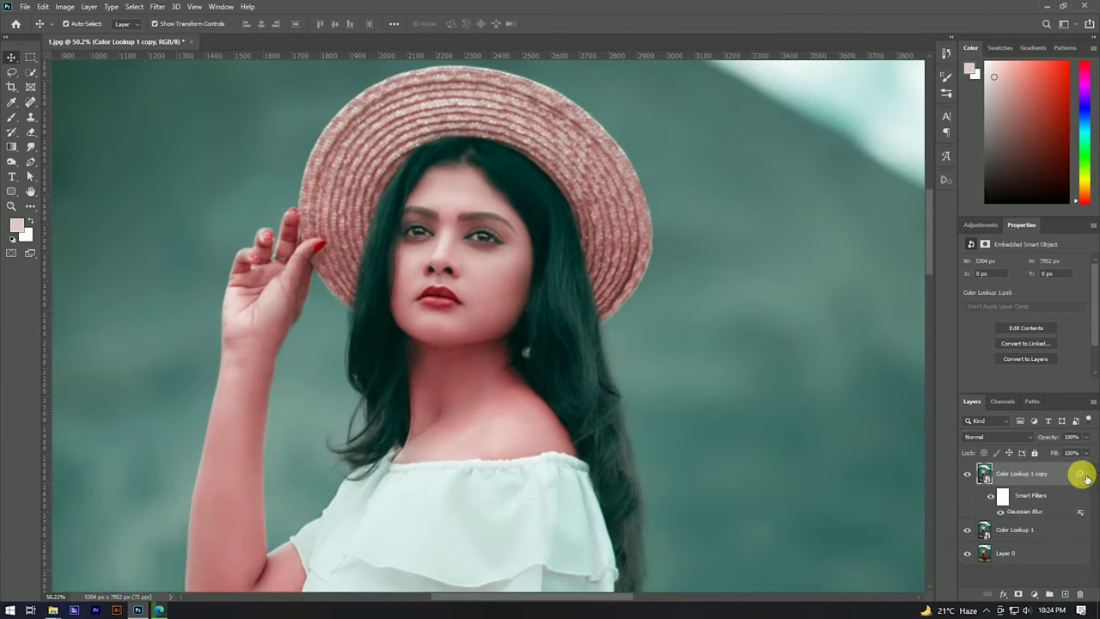
# Step: Add a layer mask to Color Lookup 1 copy and fill it with black
pyautogui.click(1085, 475)
pyautogui.click(1020, 594)
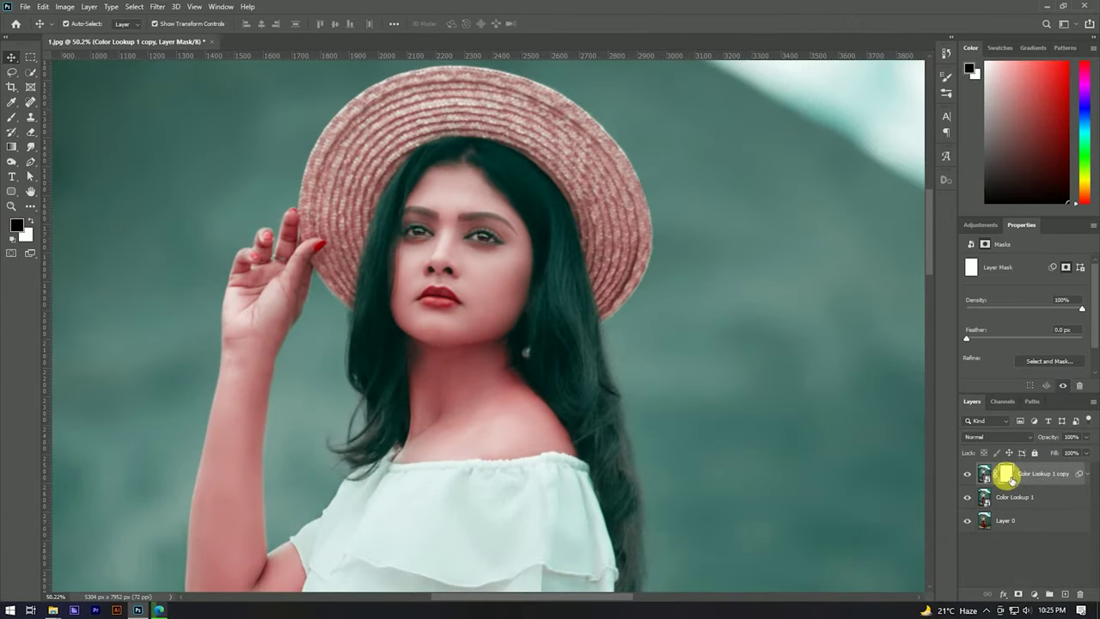
pyautogui.scroll(2, 491, 246)
pyautogui.scroll(2, 595, 252)
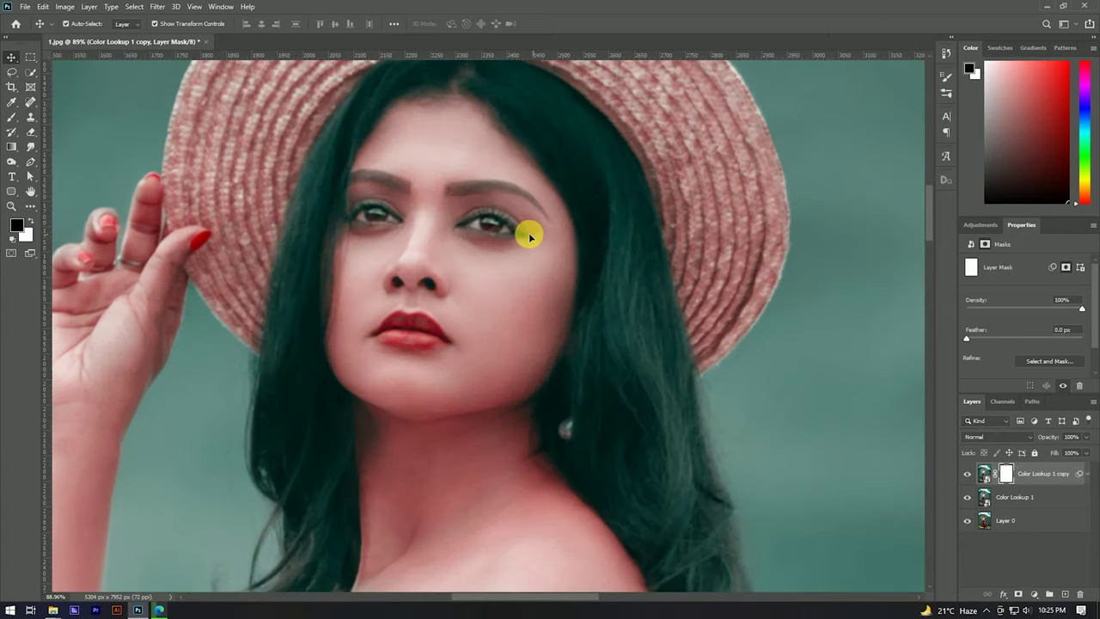
pyautogui.press('b')
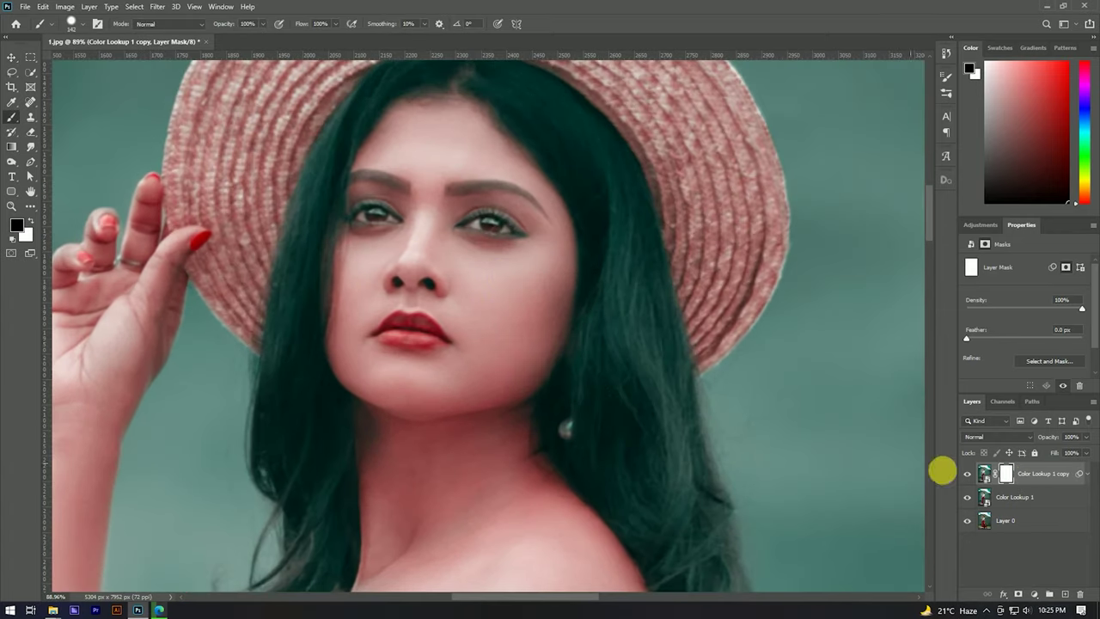
pyautogui.click(979, 474)
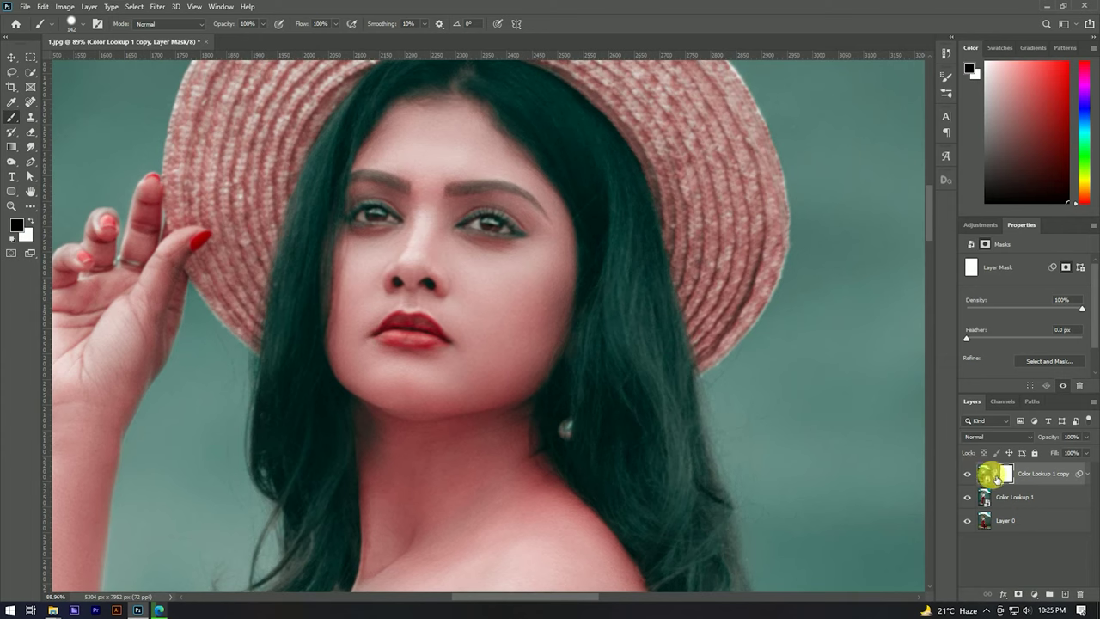
pyautogui.click(16, 224)
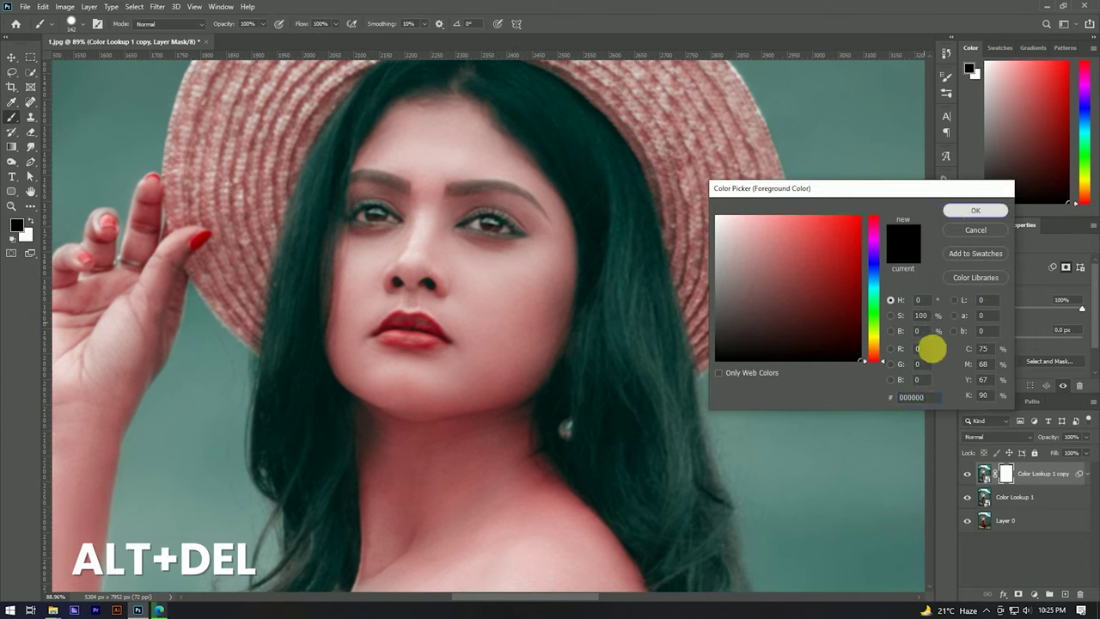
pyautogui.press('Return')
pyautogui.hotkey('alt', 'Delete')
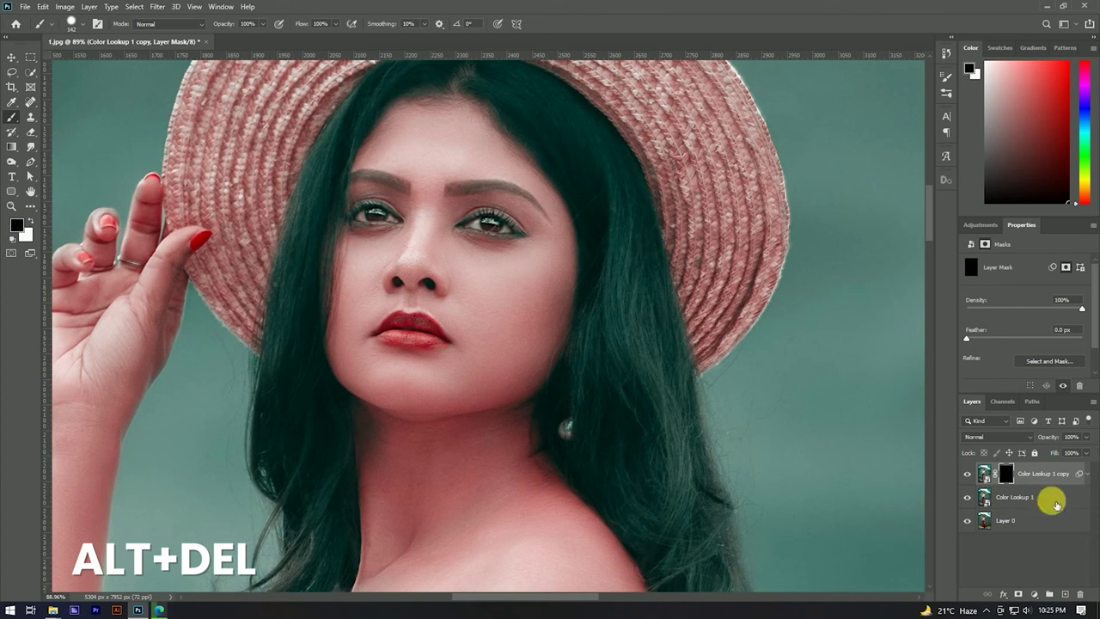
pyautogui.click(1031, 478)
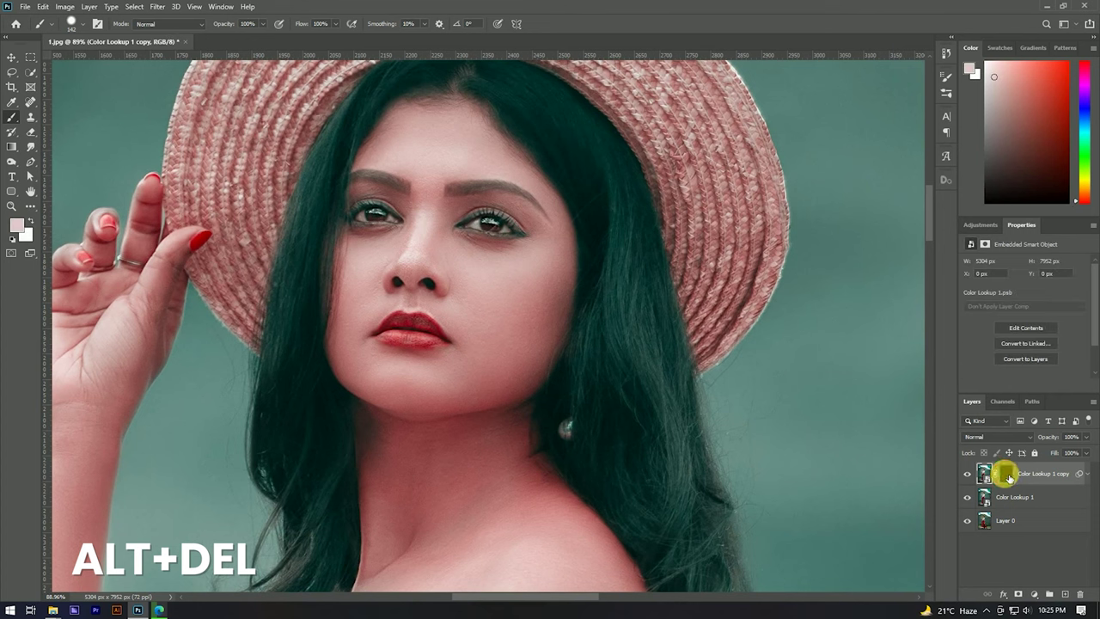
pyautogui.click(1006, 473)
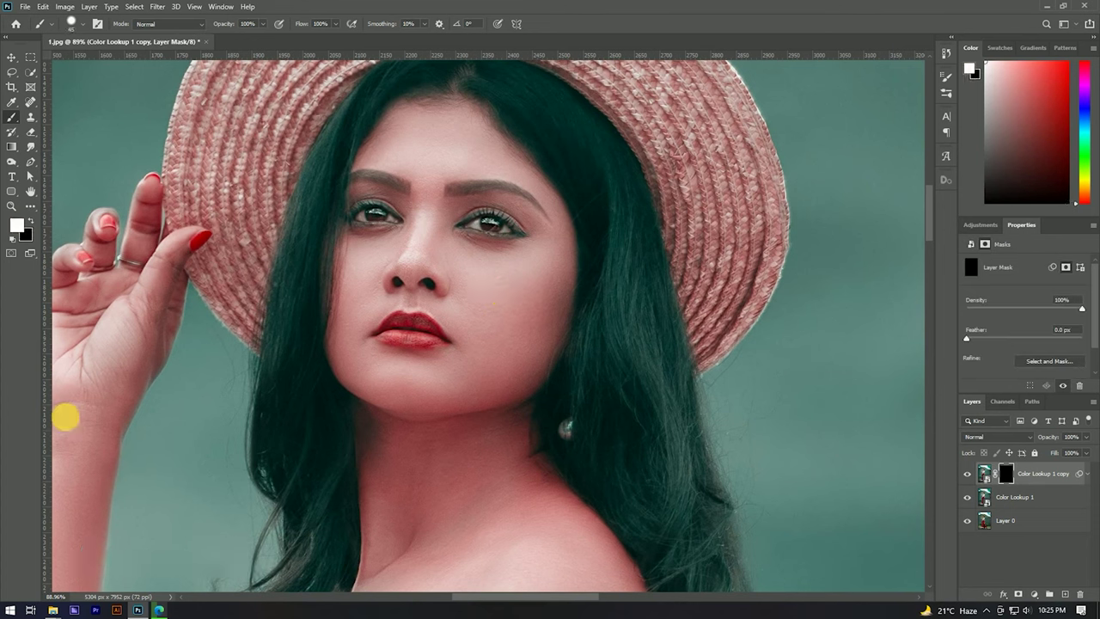
# Step: Paint the blur onto the cheek and forehead with a brush of about 60-102 px
pyautogui.scroll(3, 505, 294)
pyautogui.moveTo(505, 295); pyautogui.dragTo(530, 300)
pyautogui.moveTo(516, 365); pyautogui.dragTo(533, 365)
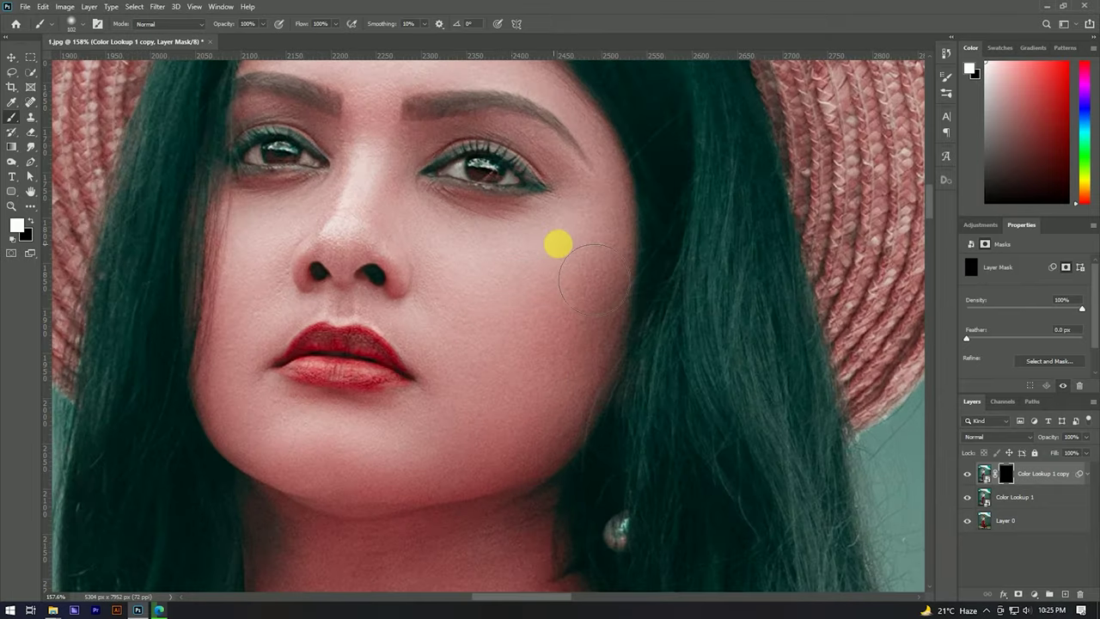
pyautogui.click(478, 424)
pyautogui.moveTo(477, 424); pyautogui.dragTo(497, 441)
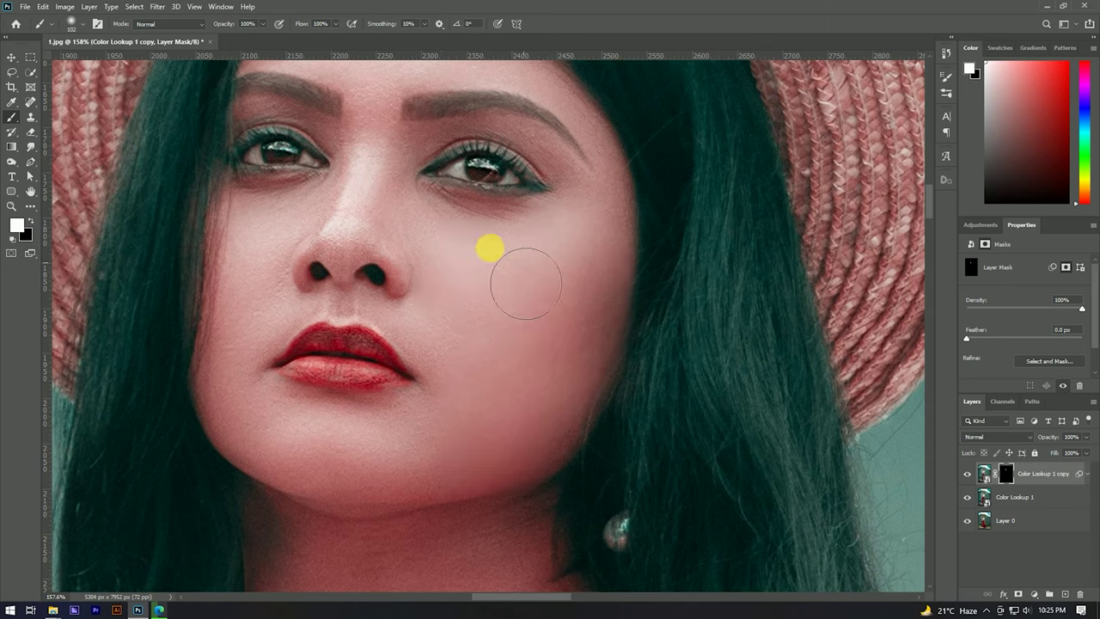
pyautogui.moveTo(539, 292)
pyautogui.mouseDown()
pyautogui.moveTo(512, 320)
pyautogui.moveTo(521, 292)
pyautogui.mouseUp()
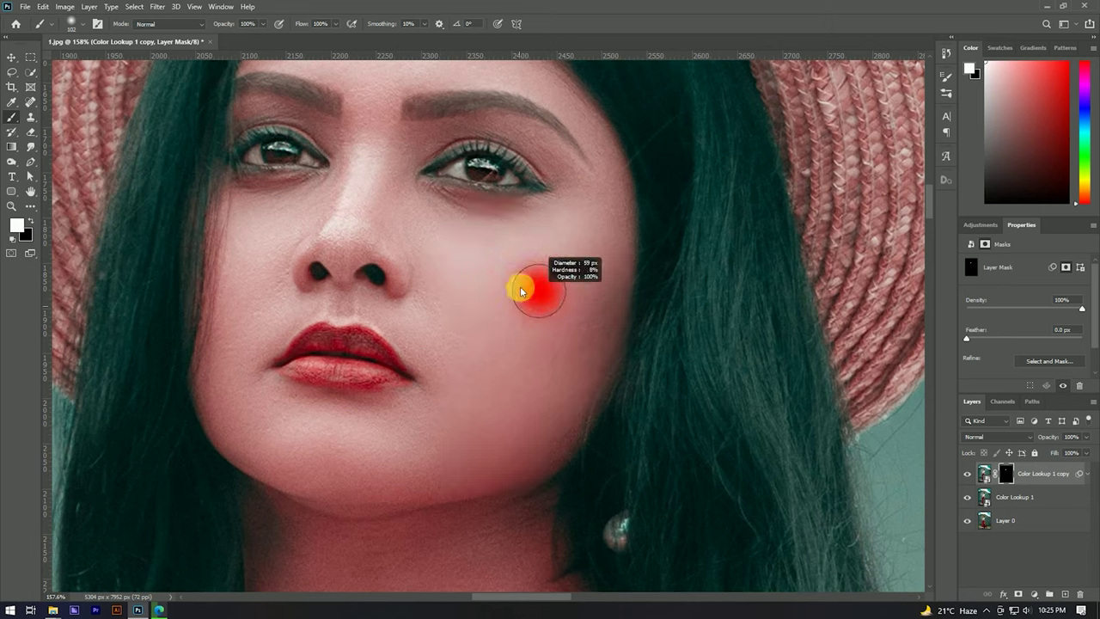
pyautogui.moveTo(673, 197); pyautogui.dragTo(671, 345)
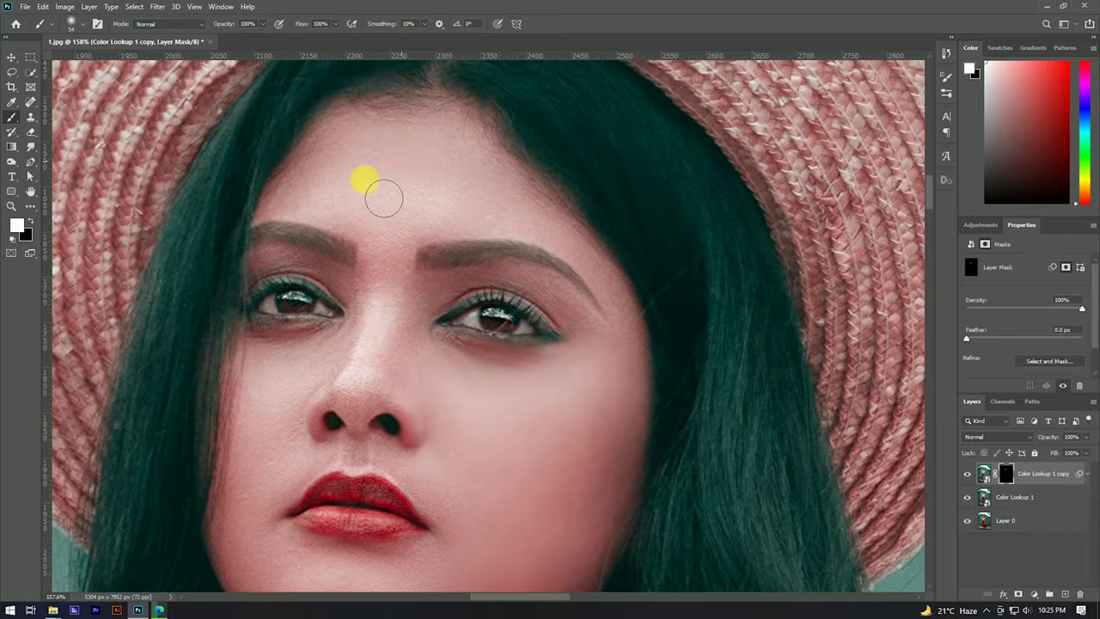
pyautogui.moveTo(328, 175)
pyautogui.mouseDown()
pyautogui.moveTo(479, 154)
pyautogui.moveTo(432, 215)
pyautogui.moveTo(536, 211)
pyautogui.moveTo(604, 240)
pyautogui.moveTo(643, 321)
pyautogui.moveTo(580, 325)
pyautogui.moveTo(406, 234)
pyautogui.moveTo(316, 209)
pyautogui.moveTo(405, 229)
pyautogui.mouseUp()
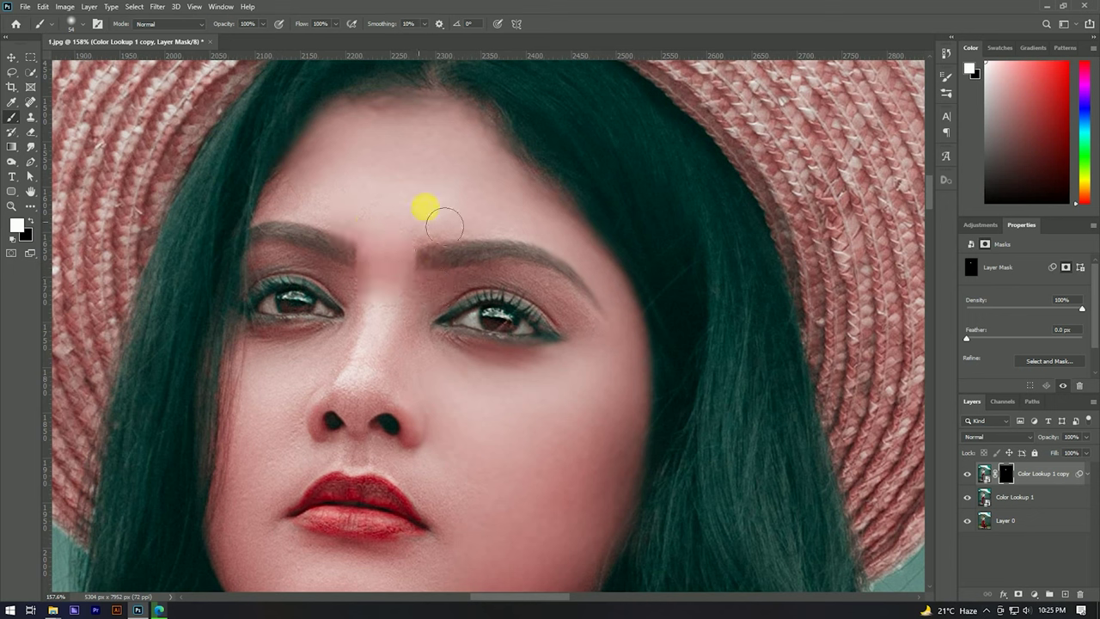
# Step: At flow 67, soften the nose bridge, cheeks, jaw and neck while keeping eyes sharp
pyautogui.click(286, 25)
pyautogui.write('67')
pyautogui.moveTo(270, 191)
pyautogui.mouseDown()
pyautogui.moveTo(300, 152)
pyautogui.moveTo(275, 201)
pyautogui.moveTo(372, 292)
pyautogui.moveTo(272, 258)
pyautogui.moveTo(361, 297)
pyautogui.moveTo(270, 290)
pyautogui.moveTo(422, 319)
pyautogui.moveTo(478, 315)
pyautogui.moveTo(455, 278)
pyautogui.moveTo(545, 289)
pyautogui.moveTo(589, 326)
pyautogui.mouseUp()
pyautogui.press('x')
pyautogui.press('x')
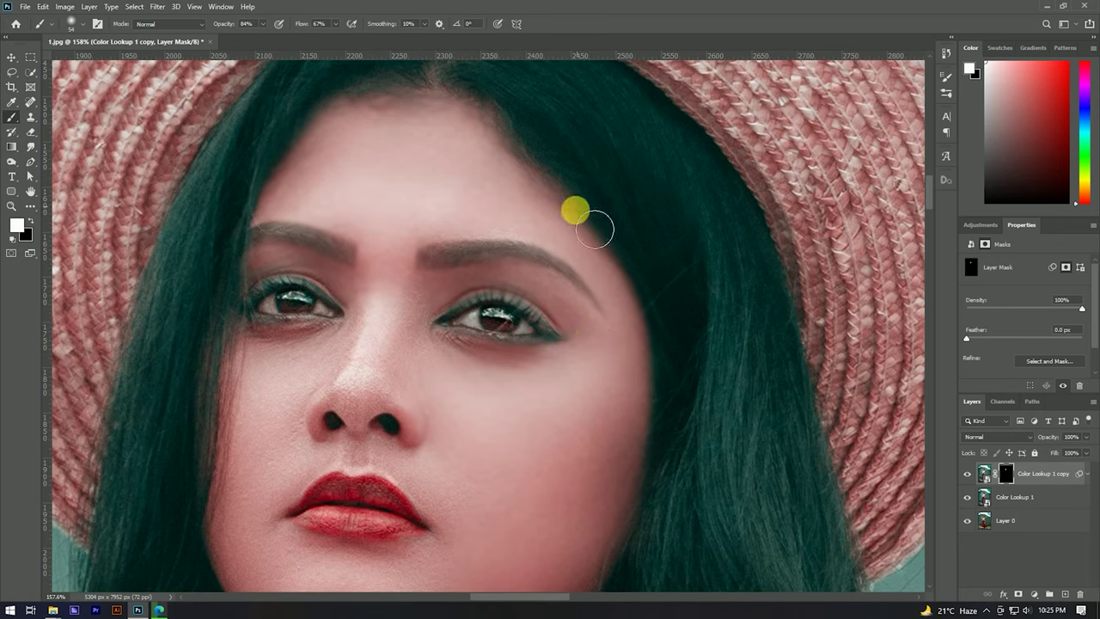
pyautogui.scroll(-2, 357, 196)
pyautogui.moveTo(287, 338); pyautogui.dragTo(384, 310)
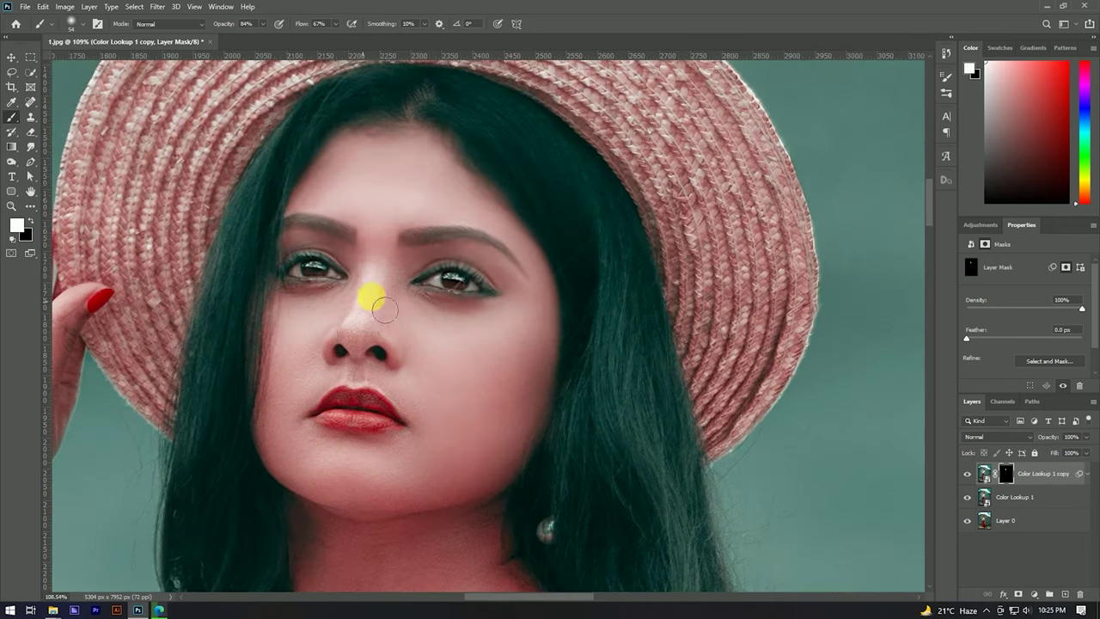
pyautogui.moveTo(434, 421)
pyautogui.mouseDown()
pyautogui.moveTo(342, 472)
pyautogui.moveTo(476, 506)
pyautogui.moveTo(304, 369)
pyautogui.moveTo(295, 491)
pyautogui.moveTo(289, 395)
pyautogui.moveTo(348, 384)
pyautogui.moveTo(320, 358)
pyautogui.moveTo(373, 318)
pyautogui.moveTo(456, 297)
pyautogui.mouseUp()
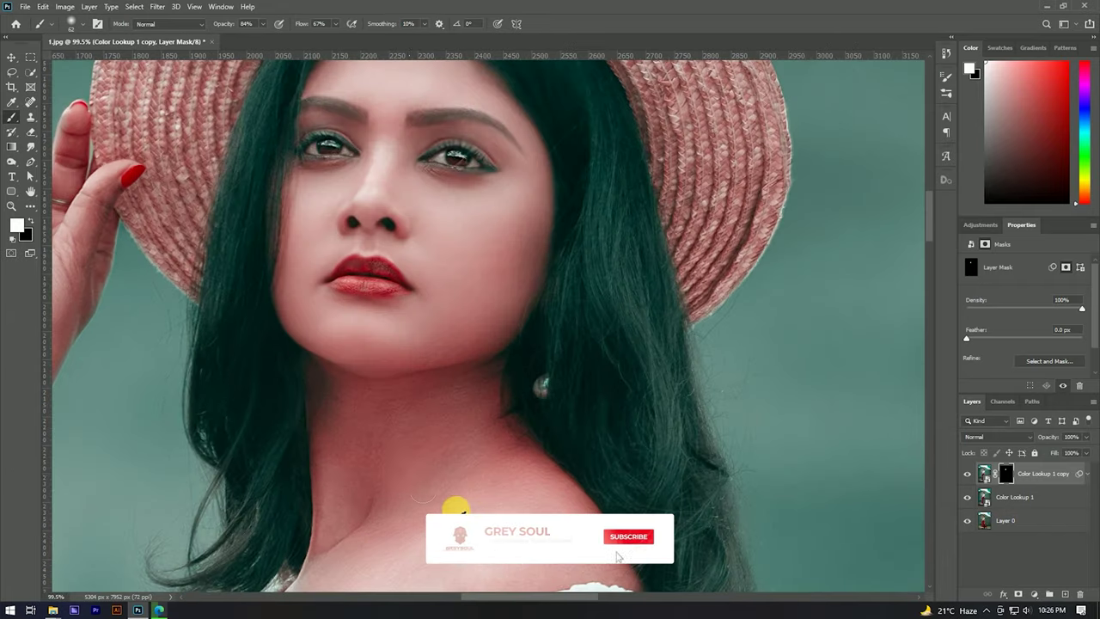
pyautogui.moveTo(422, 497)
pyautogui.mouseDown()
pyautogui.moveTo(445, 423)
pyautogui.moveTo(382, 401)
pyautogui.moveTo(514, 446)
pyautogui.moveTo(336, 484)
pyautogui.moveTo(314, 472)
pyautogui.moveTo(314, 533)
pyautogui.mouseUp()
pyautogui.moveTo(406, 548)
pyautogui.mouseDown()
pyautogui.moveTo(398, 402)
pyautogui.moveTo(265, 442)
pyautogui.moveTo(425, 438)
pyautogui.moveTo(504, 382)
pyautogui.mouseUp()
# Step: Soften the skin on the shoulder and along the raised arm down to the forearm
pyautogui.moveTo(561, 361); pyautogui.dragTo(551, 383)
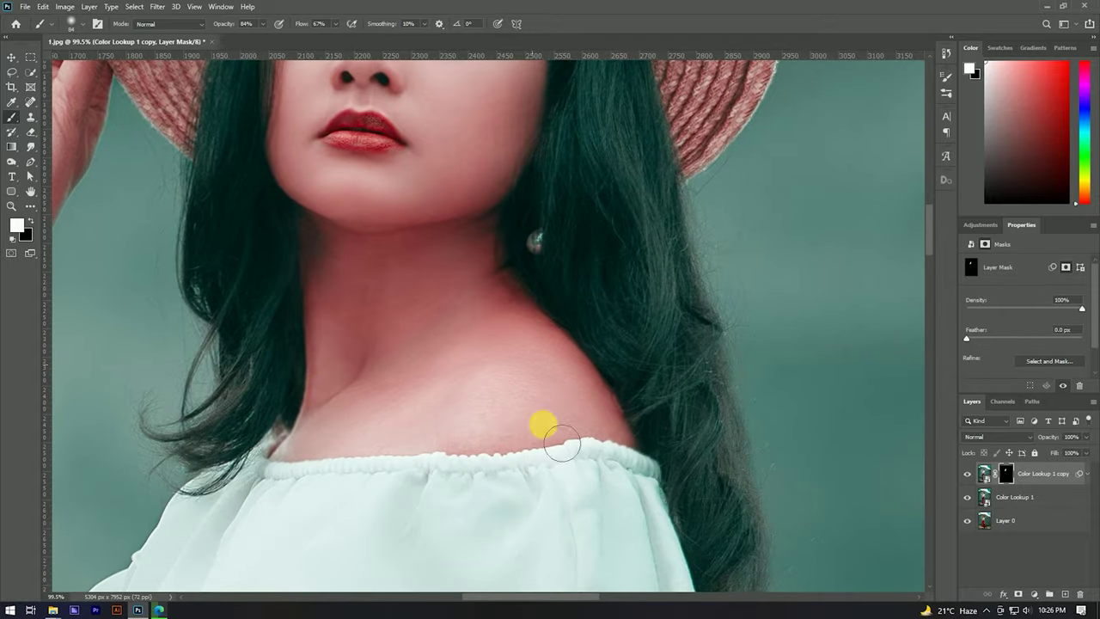
pyautogui.scroll(-3, 412, 369)
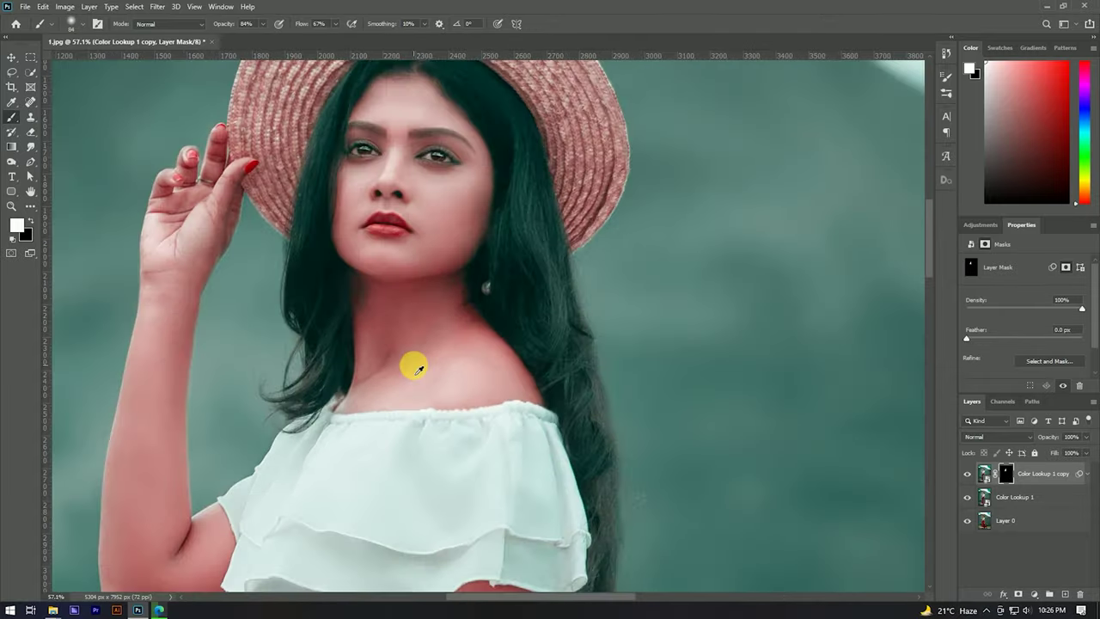
pyautogui.scroll(2, 369, 245)
pyautogui.scroll(2, 367, 245)
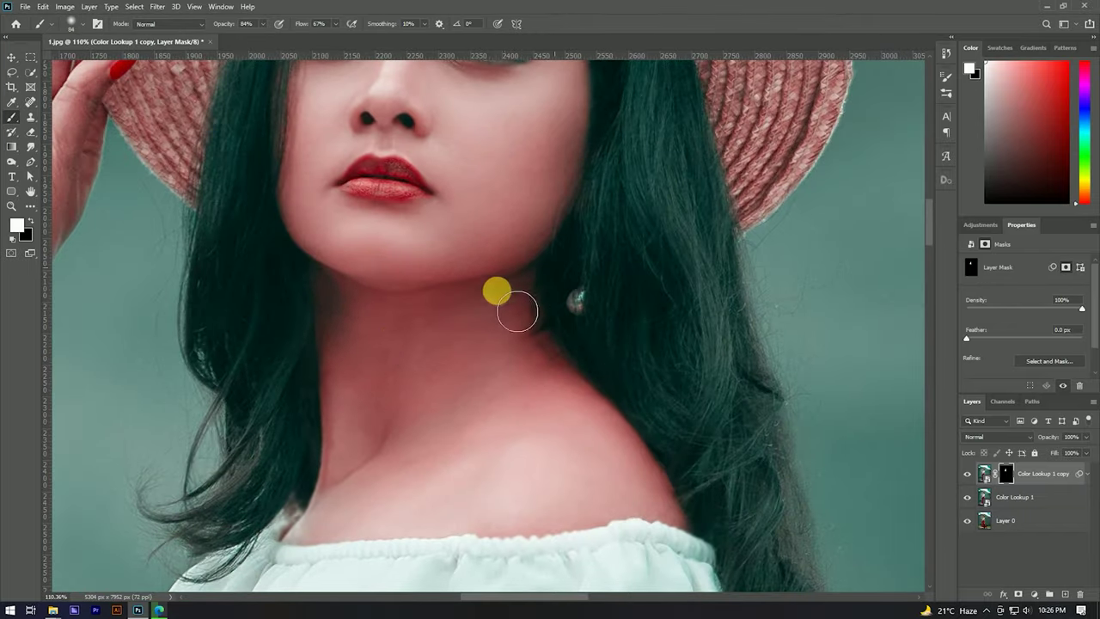
pyautogui.scroll(-3, 521, 277)
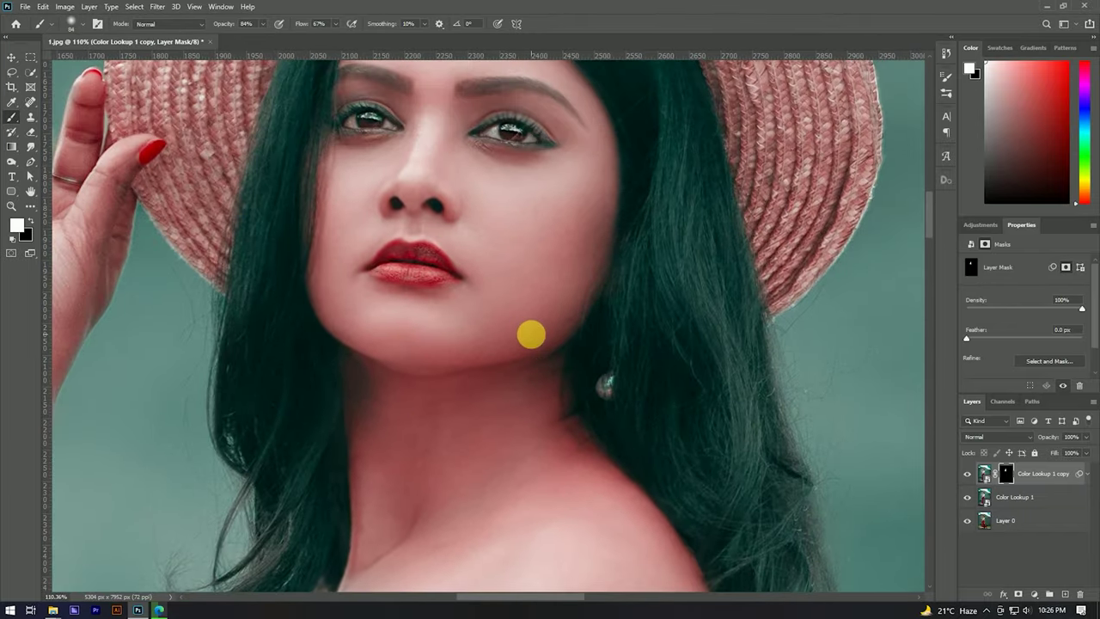
pyautogui.scroll(1, 429, 258)
pyautogui.scroll(2, 256, 249)
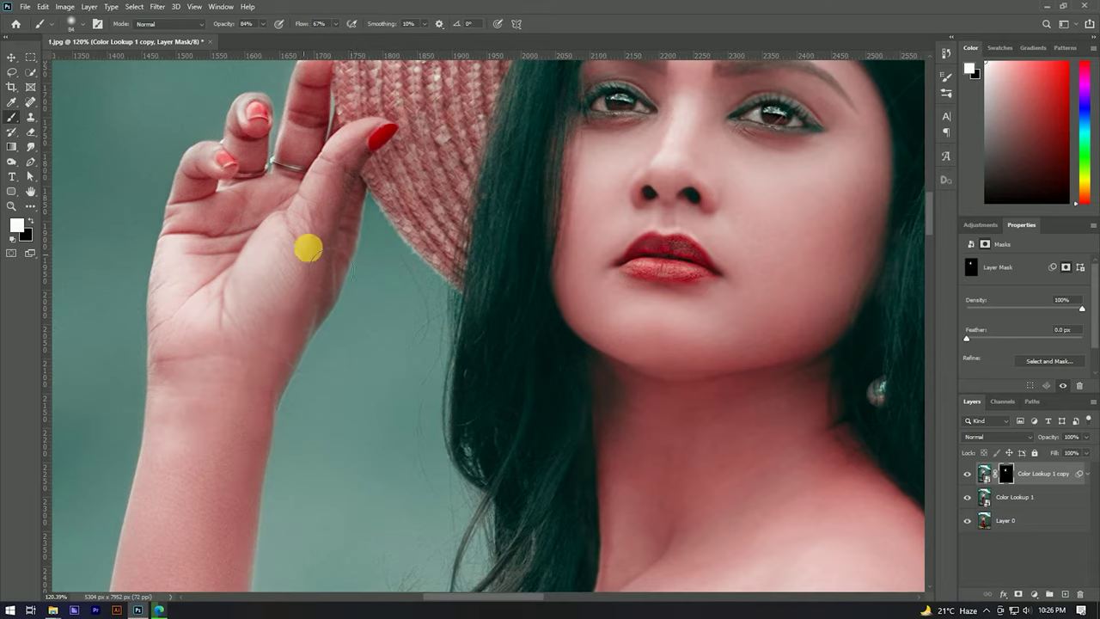
pyautogui.scroll(-2, 258, 258)
pyautogui.moveTo(286, 302)
pyautogui.mouseDown()
pyautogui.moveTo(264, 467)
pyautogui.moveTo(293, 512)
pyautogui.mouseUp()
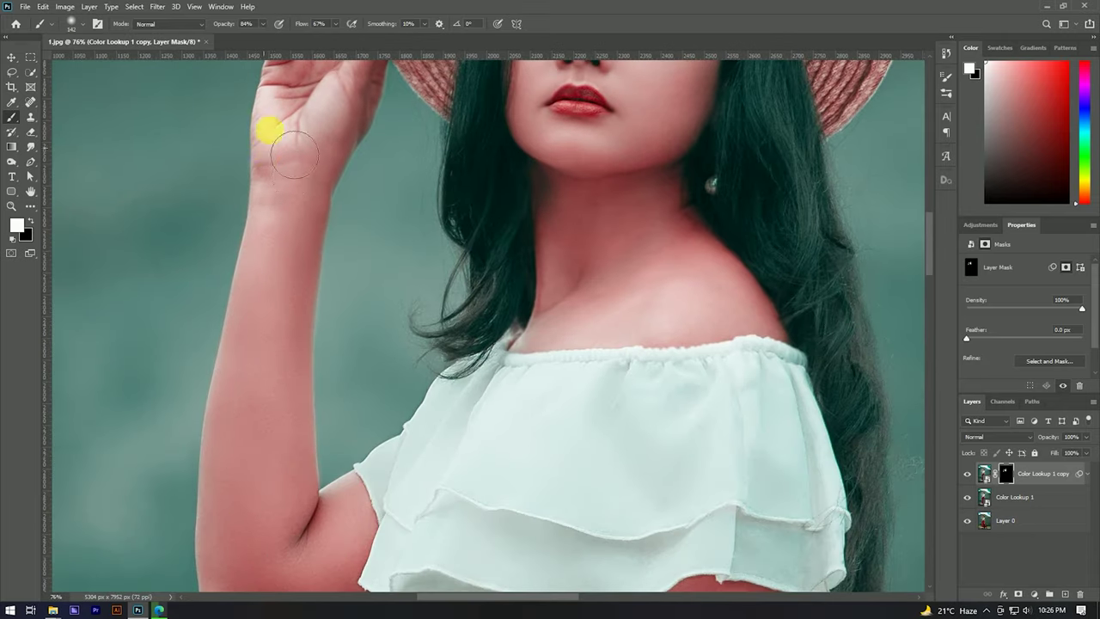
pyautogui.scroll(-4, 353, 170)
pyautogui.moveTo(247, 423)
pyautogui.mouseDown()
pyautogui.moveTo(302, 444)
pyautogui.moveTo(336, 363)
pyautogui.moveTo(318, 107)
pyautogui.moveTo(366, 490)
pyautogui.moveTo(407, 452)
pyautogui.mouseUp()
# Step: Continue softening along the other arm and the hand holding the basket
pyautogui.scroll(-4, 407, 452)
pyautogui.hscroll(4, 407, 452)
pyautogui.moveTo(589, 370)
pyautogui.mouseDown()
pyautogui.moveTo(541, 291)
pyautogui.moveTo(255, 513)
pyautogui.moveTo(386, 491)
pyautogui.moveTo(465, 453)
pyautogui.moveTo(592, 427)
pyautogui.moveTo(628, 294)
pyautogui.moveTo(477, 129)
pyautogui.mouseUp()
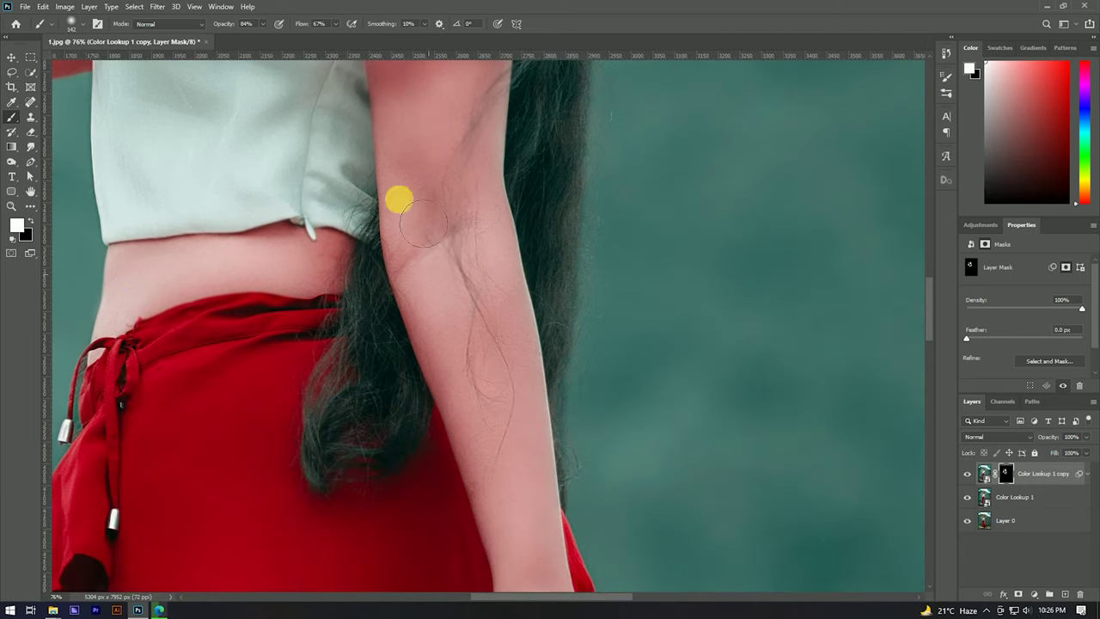
pyautogui.moveTo(516, 481)
pyautogui.mouseDown()
pyautogui.moveTo(511, 303)
pyautogui.moveTo(493, 199)
pyautogui.mouseUp()
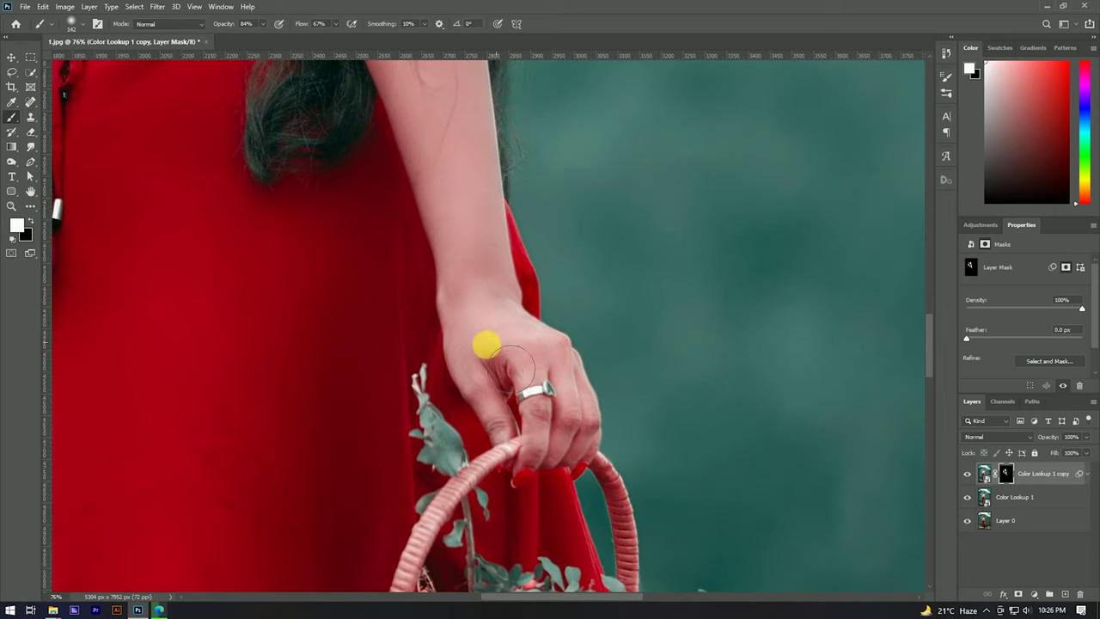
pyautogui.scroll(-5, 575, 462)
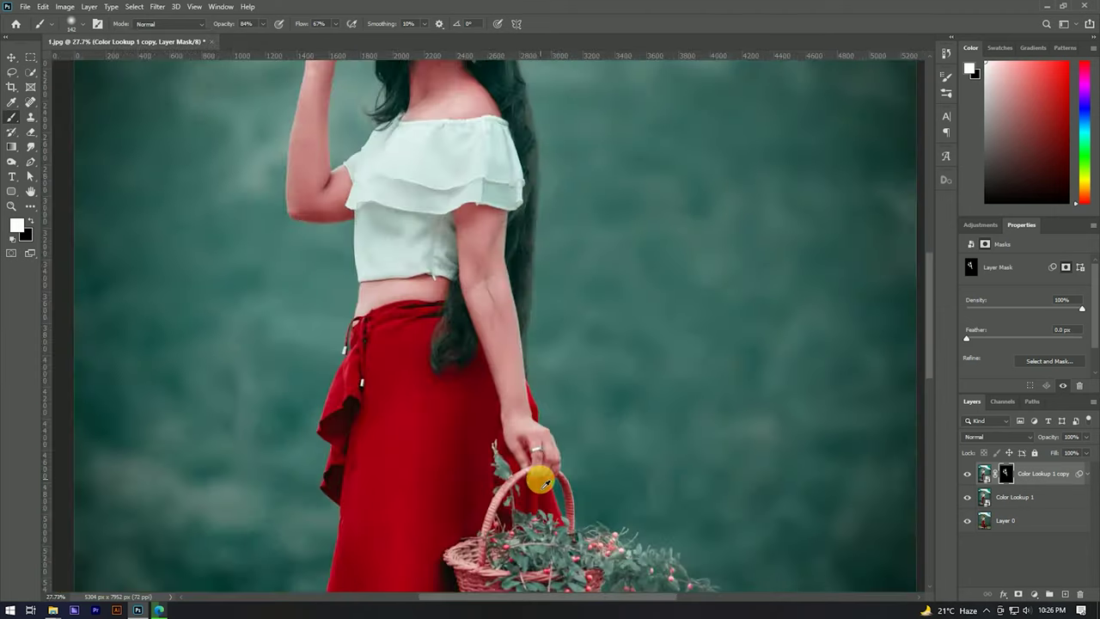
# Step: On Color Lookup 1 copy, paint softening under the eyes and nose bridge at 63% brush opacity
pyautogui.scroll(3, 477, 215)
pyautogui.scroll(5, 442, 258)
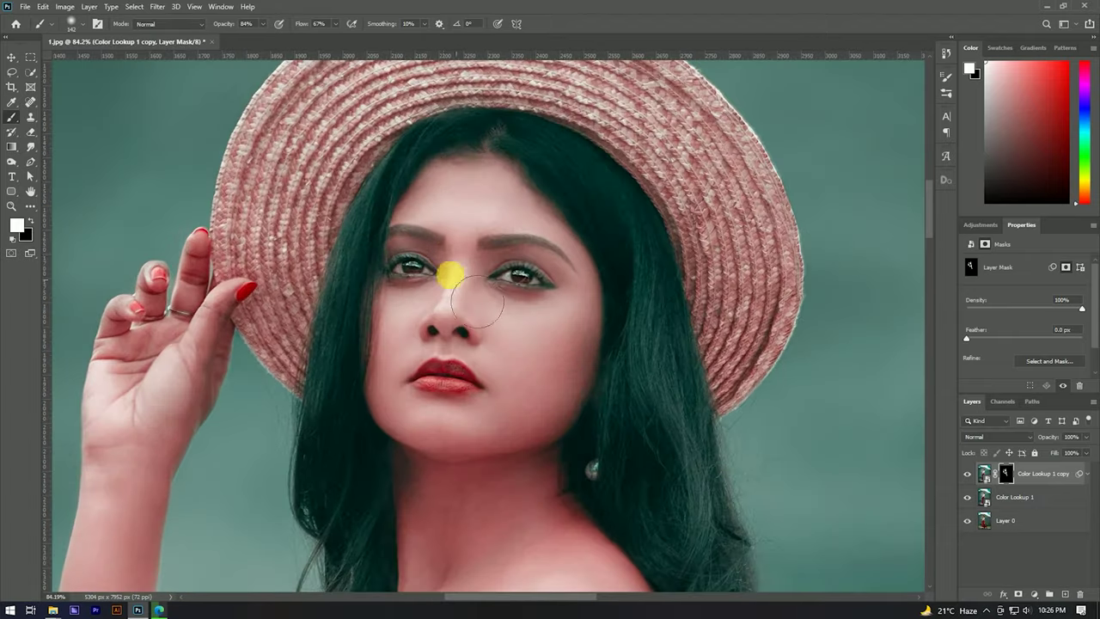
pyautogui.scroll(-3, 450, 258)
pyautogui.scroll(-2, 484, 248)
pyautogui.scroll(1, 484, 248)
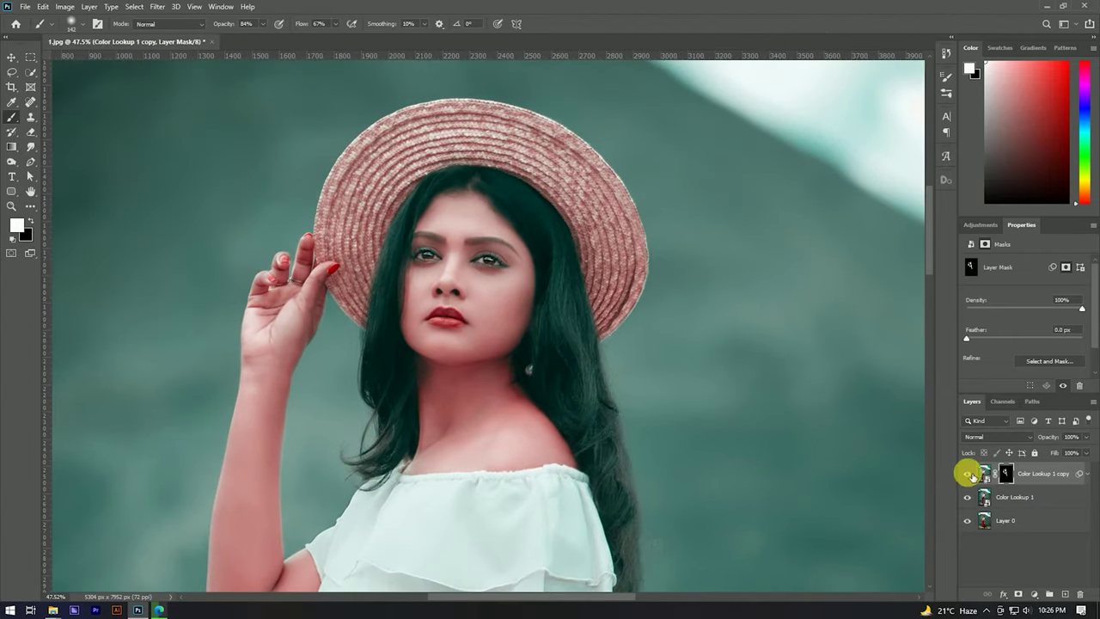
pyautogui.click(967, 472)
pyautogui.scroll(3, 473, 238)
pyautogui.scroll(3, 453, 246)
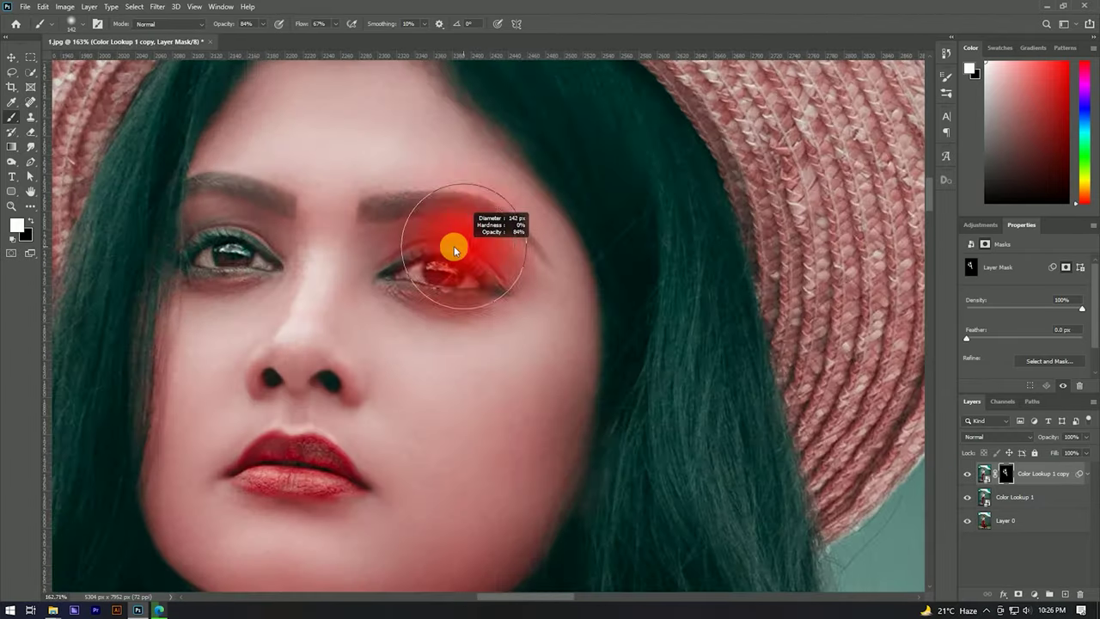
pyautogui.scroll(1, 292, 237)
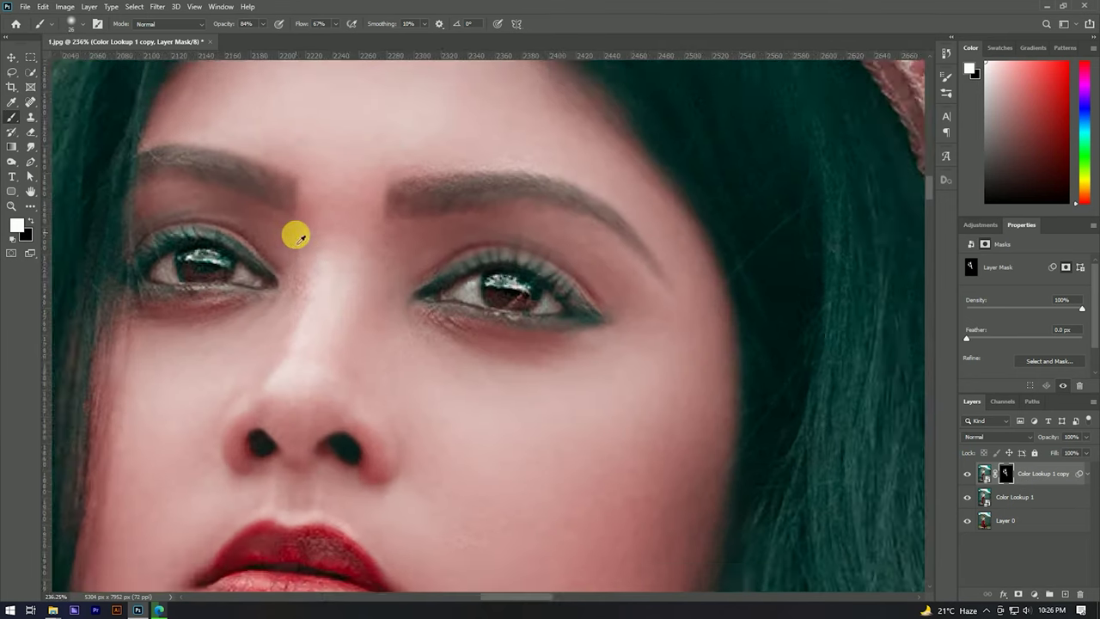
pyautogui.scroll(1, 266, 234)
pyautogui.moveTo(226, 26); pyautogui.dragTo(276, 34)
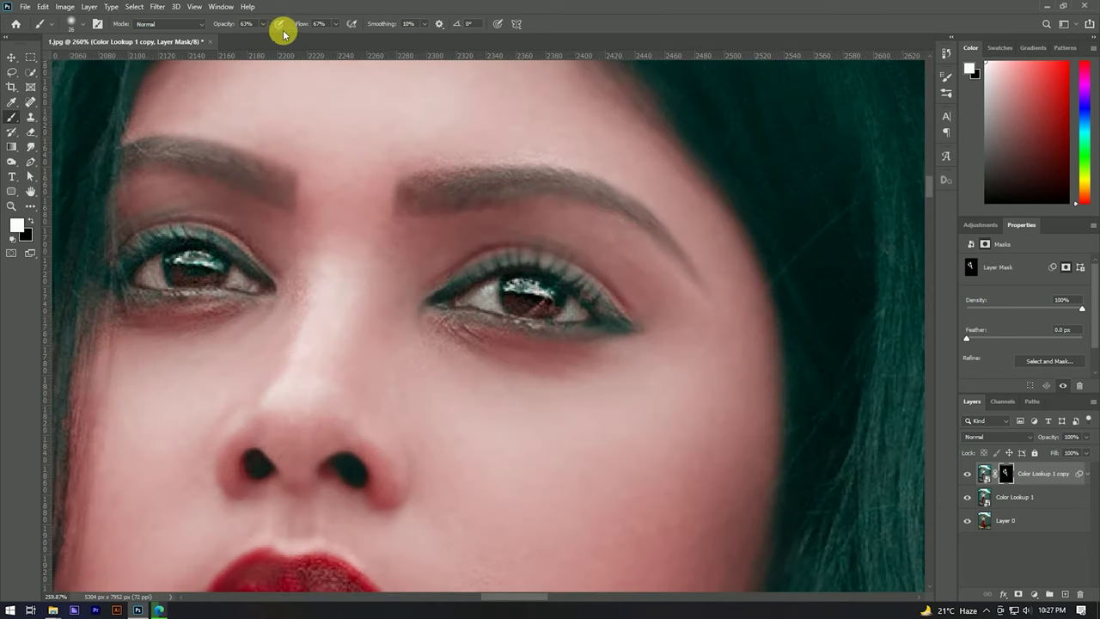
pyautogui.click(292, 293)
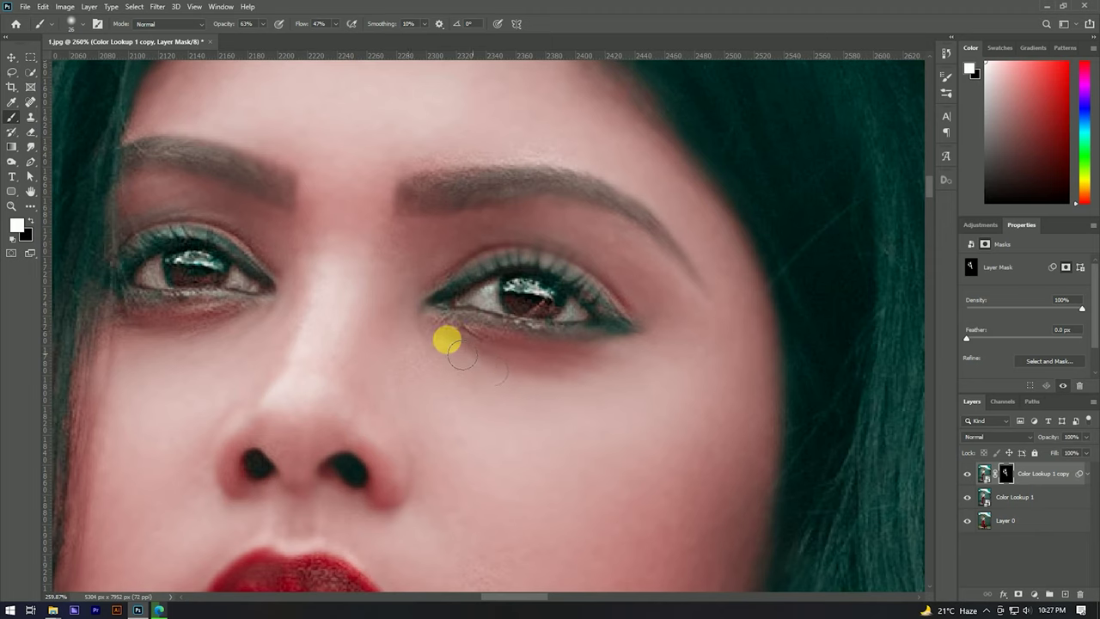
pyautogui.click(454, 234)
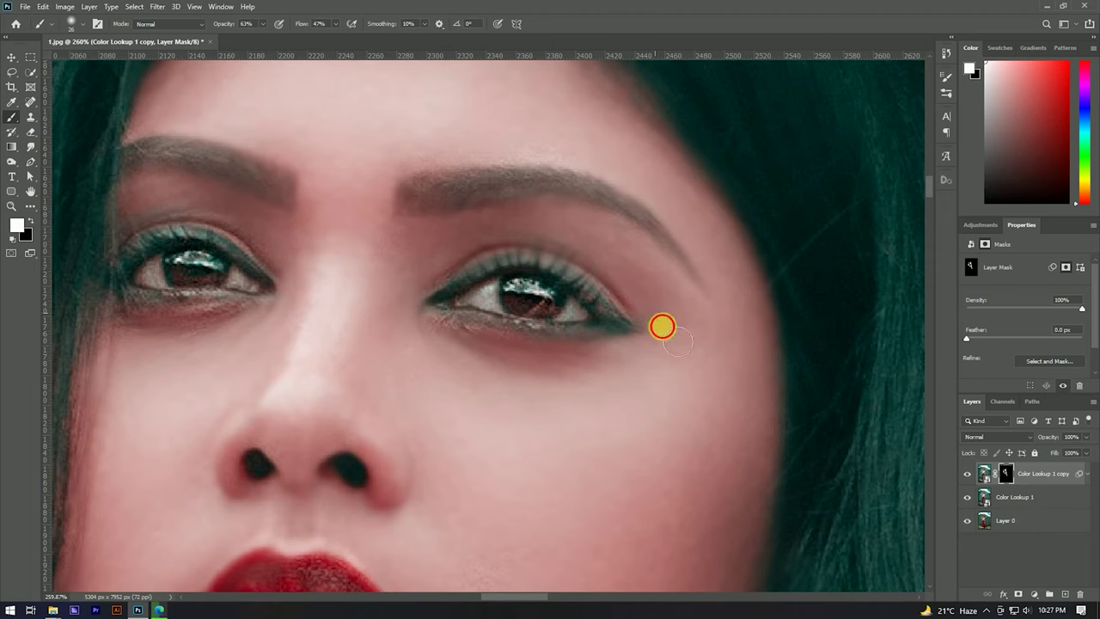
# Step: Expand Color Lookup 1 copy to reveal its Gaussian Blur smart filter
pyautogui.scroll(-2, 660, 247)
pyautogui.scroll(-3, 659, 245)
pyautogui.scroll(-1, 429, 212)
pyautogui.scroll(-1, 437, 214)
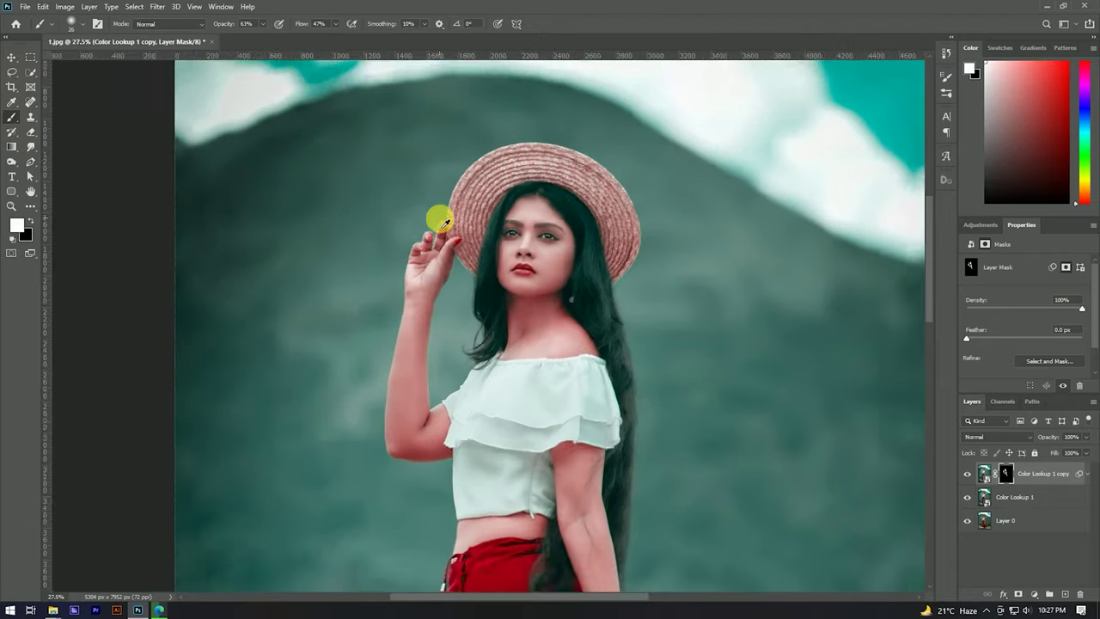
pyautogui.scroll(3, 442, 225)
pyautogui.scroll(2, 448, 236)
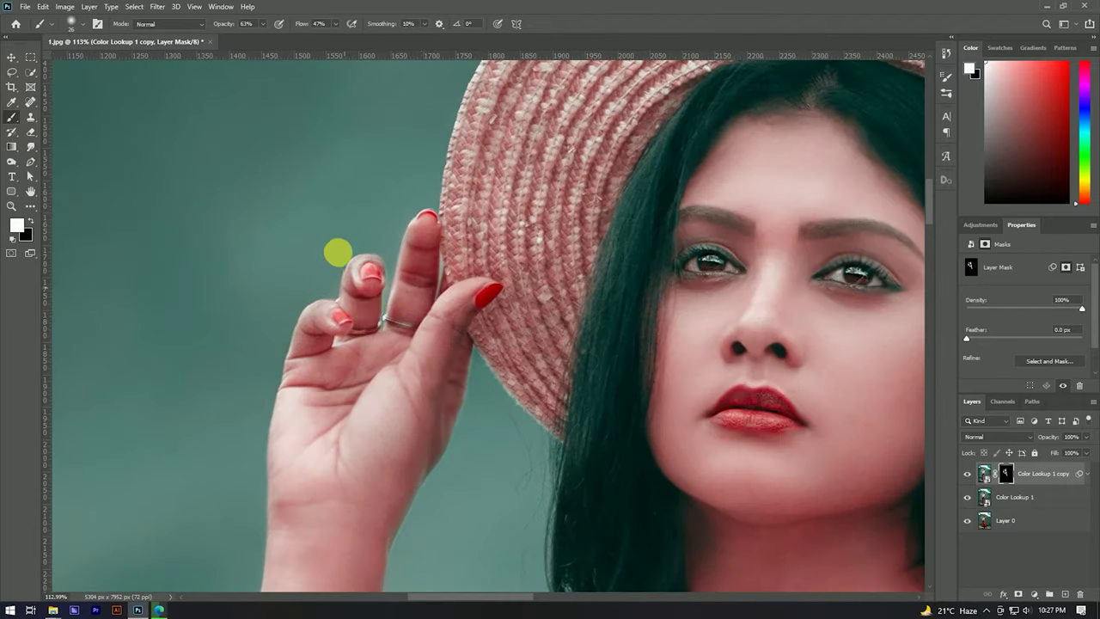
pyautogui.scroll(-2, 363, 307)
pyautogui.click(1089, 475)
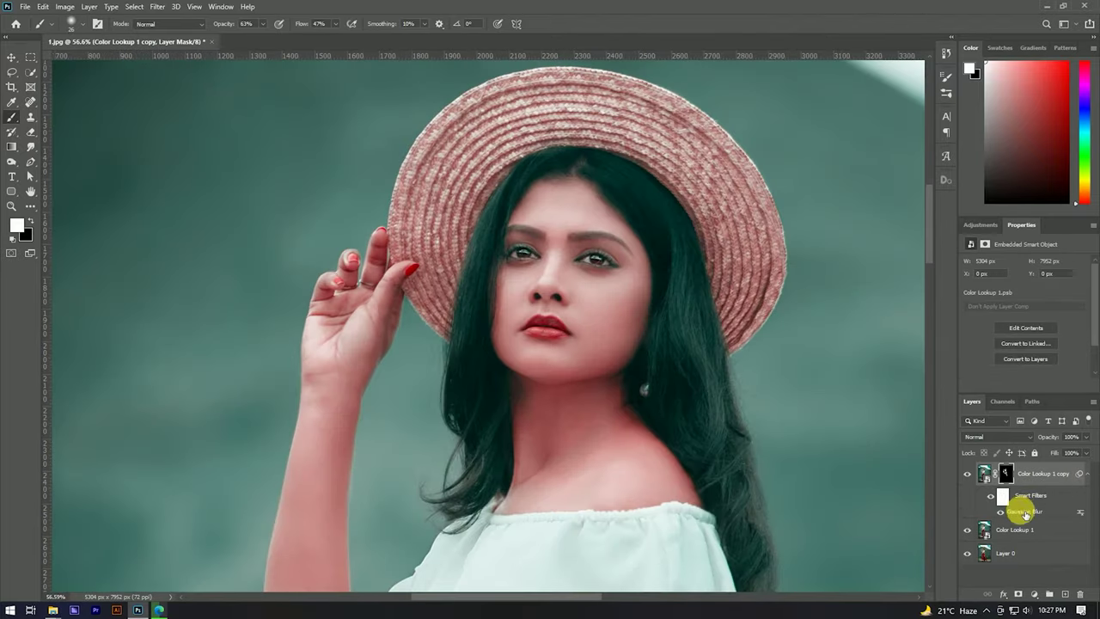
# Step: Reduce the Gaussian Blur smart filter radius to 1.3 pixels
pyautogui.doubleClick(1034, 512)
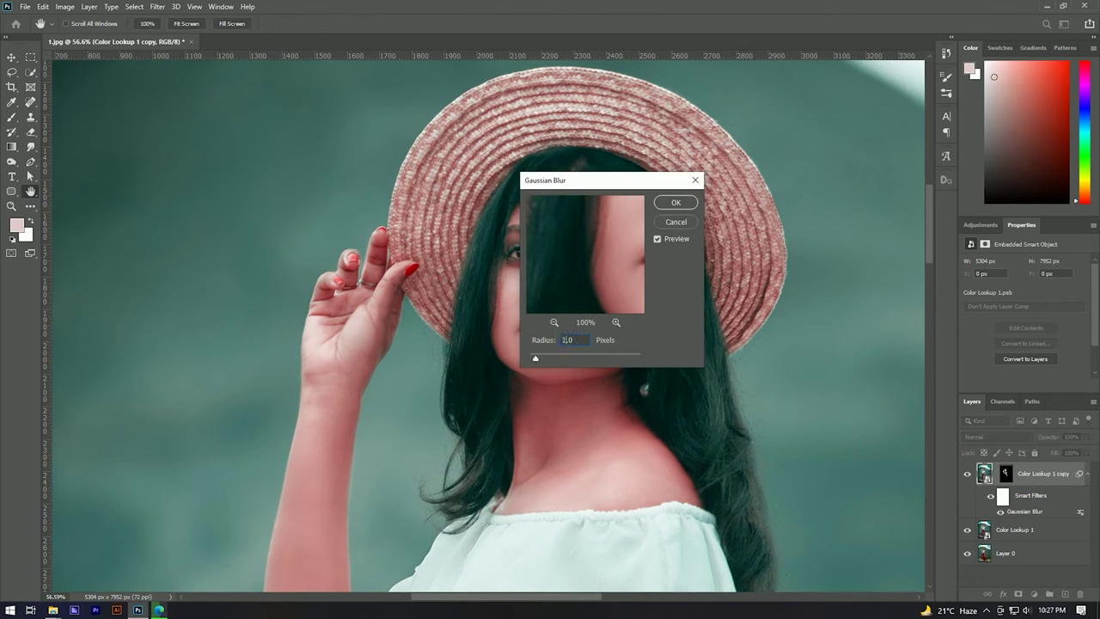
pyautogui.write('1')
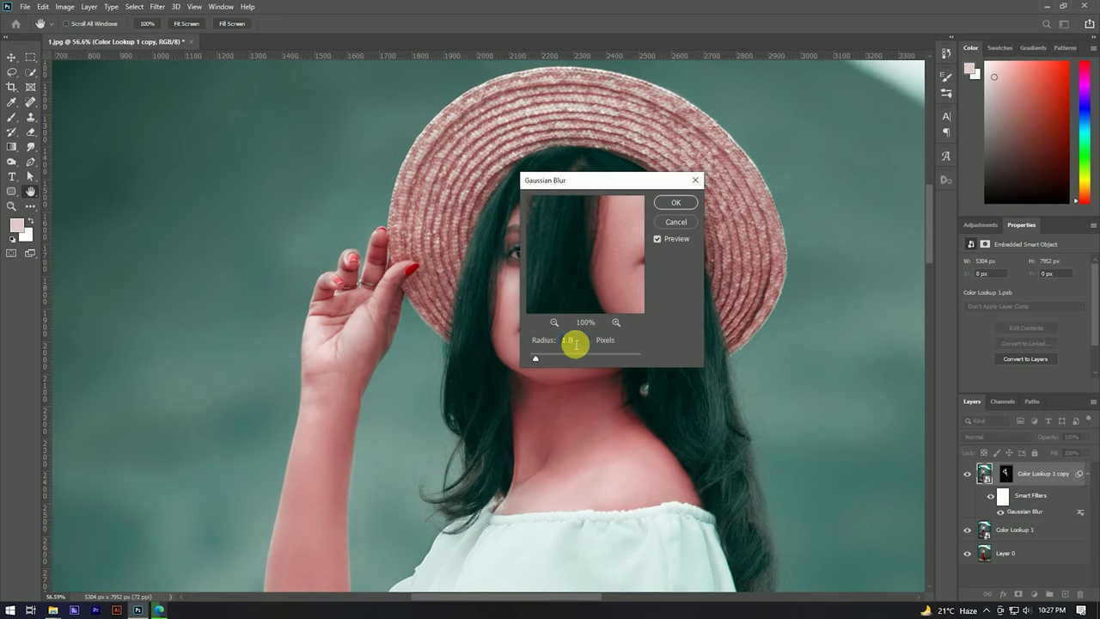
pyautogui.moveTo(574, 357); pyautogui.dragTo(538, 357)
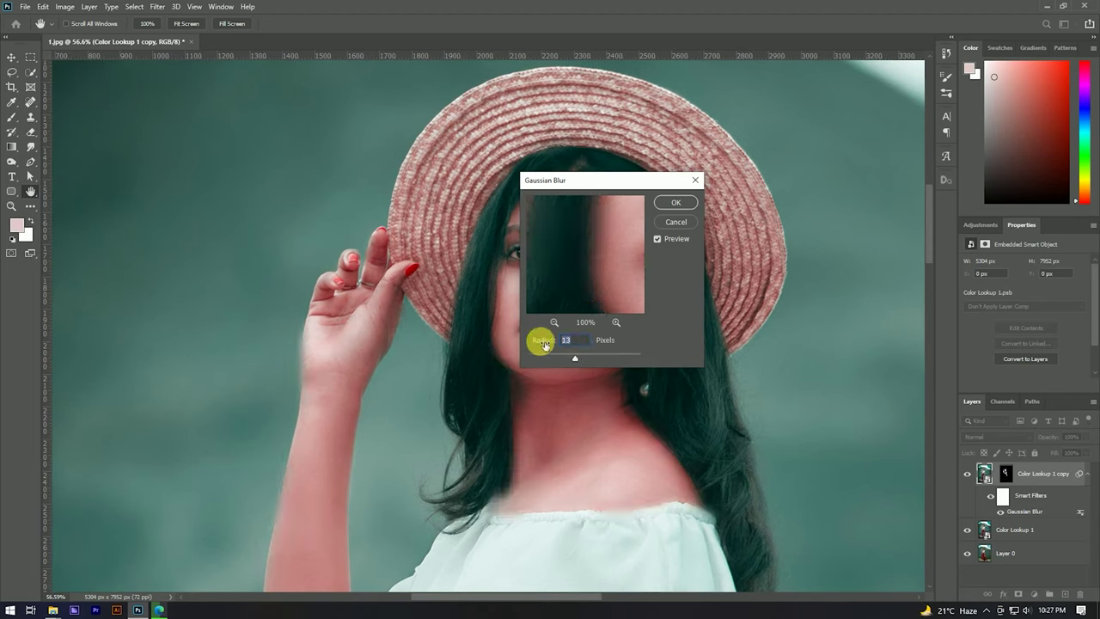
pyautogui.click(676, 203)
# Step: Switch back to the Move tool and deselect the layer
pyautogui.scroll(-5, 491, 204)
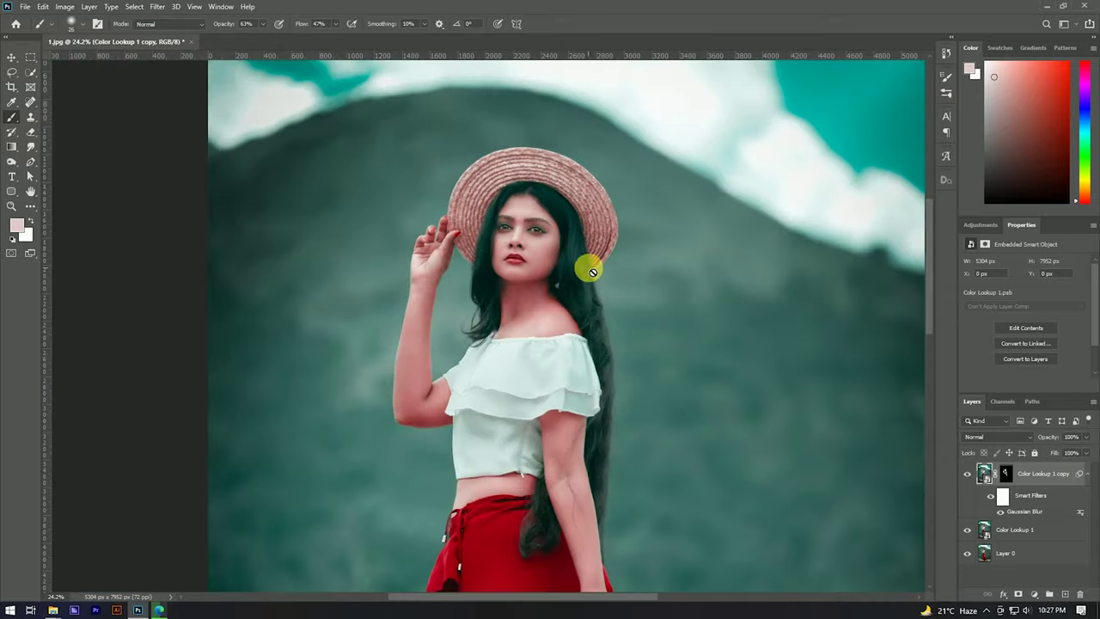
pyautogui.press('v')
pyautogui.scroll(-3, 498, 270)
pyautogui.click(690, 275)
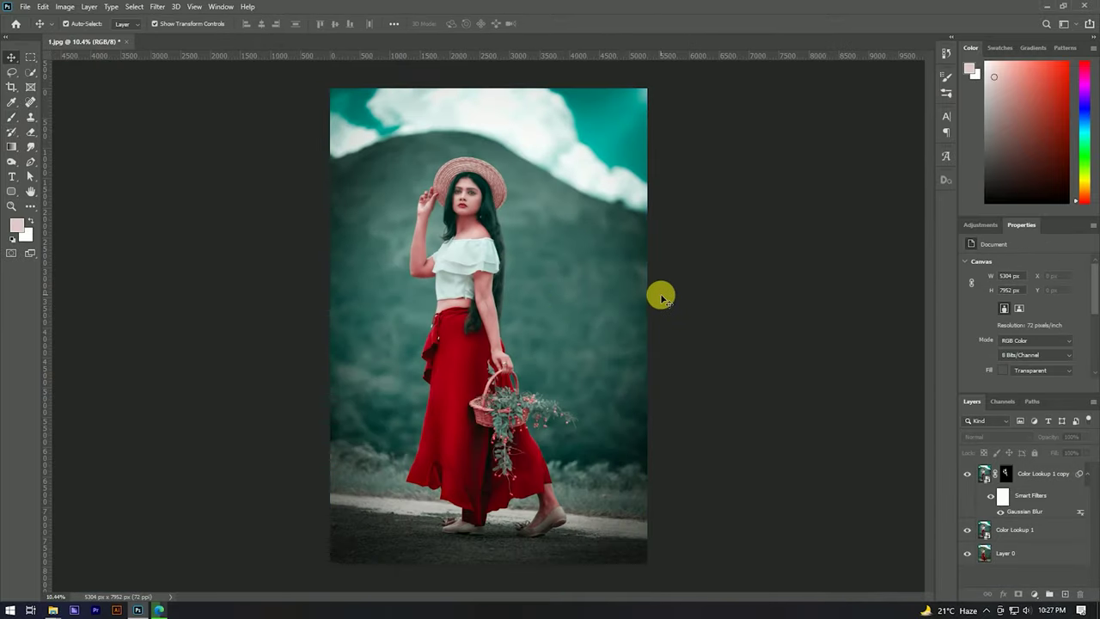
# Step: Merge Color Lookup 1 copy and Color Lookup 1 into a single layer
pyautogui.click(1087, 474)
pyautogui.click(1049, 475)
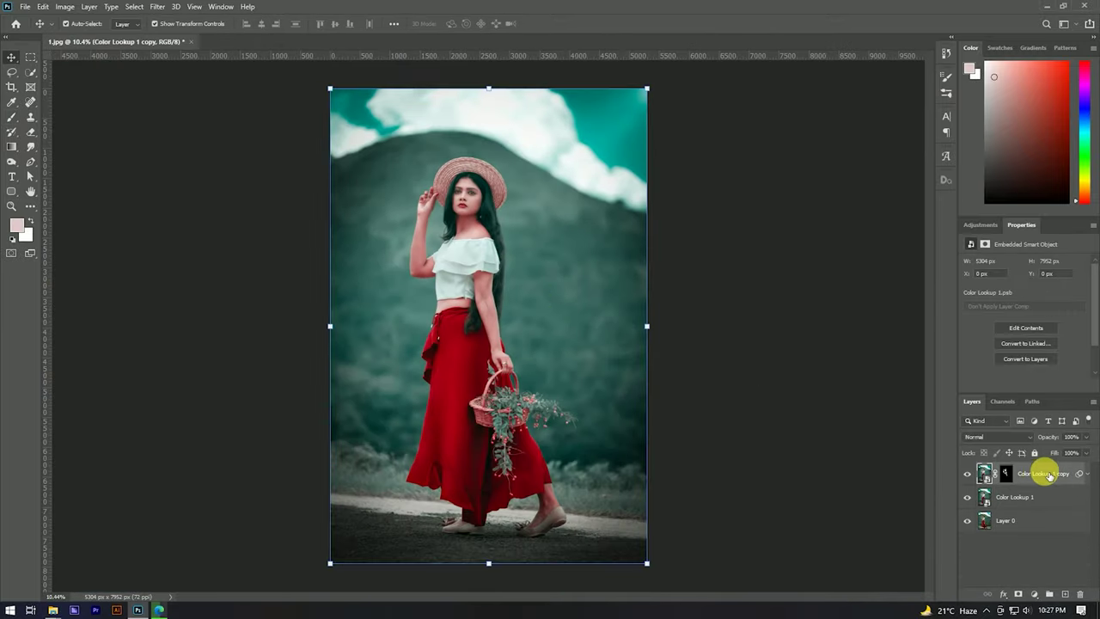
pyautogui.keyDown('shift'); pyautogui.click(1047, 496); pyautogui.keyUp('shift')
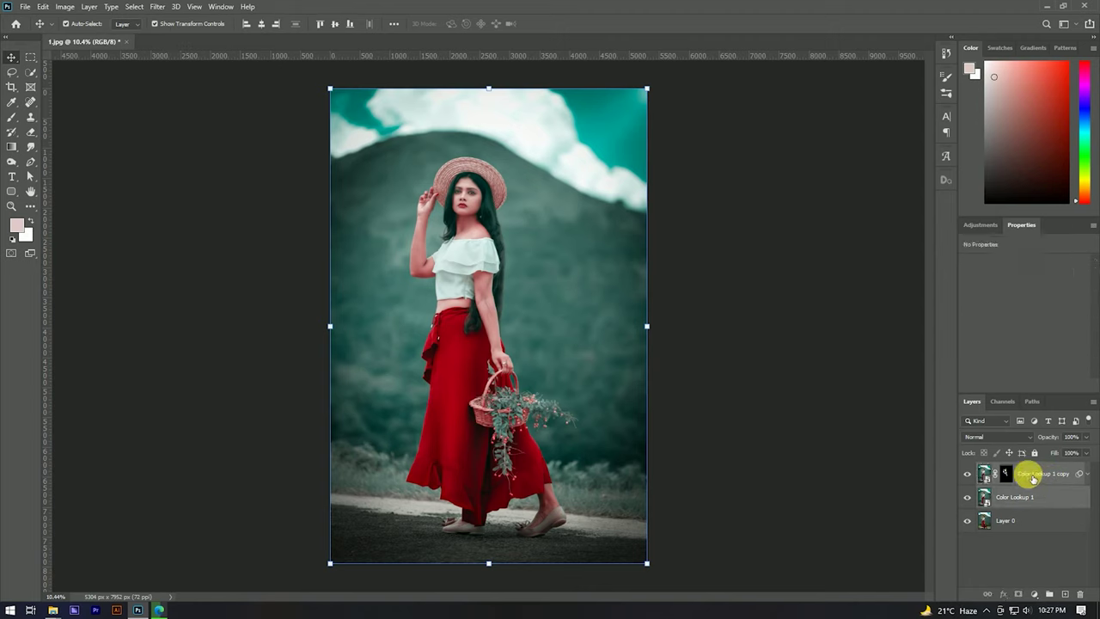
pyautogui.rightClick(1033, 478)
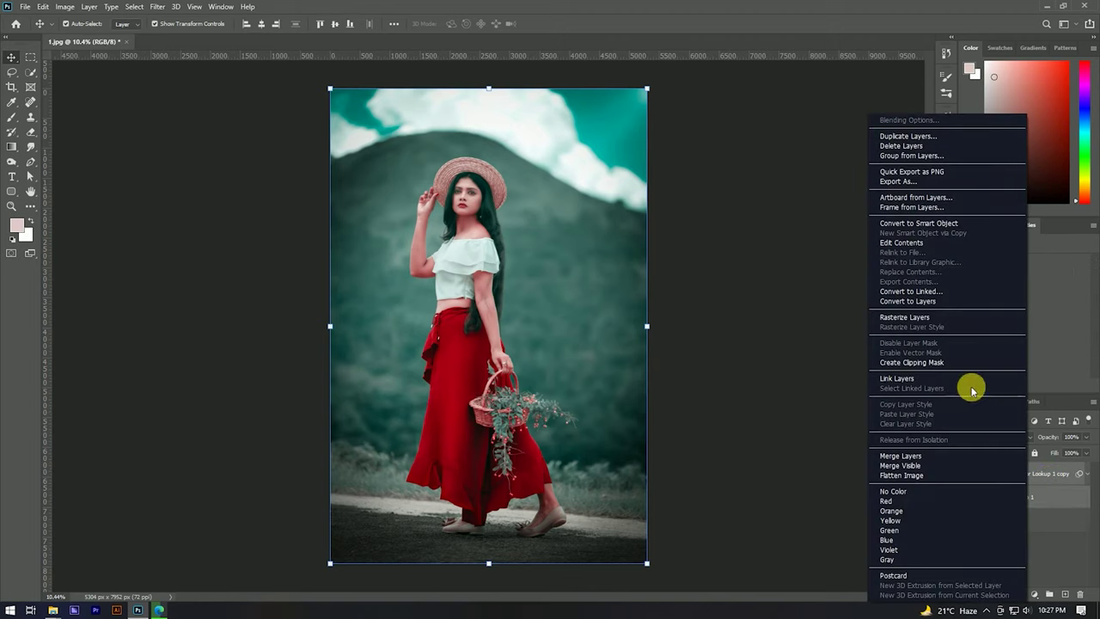
pyautogui.click(899, 456)
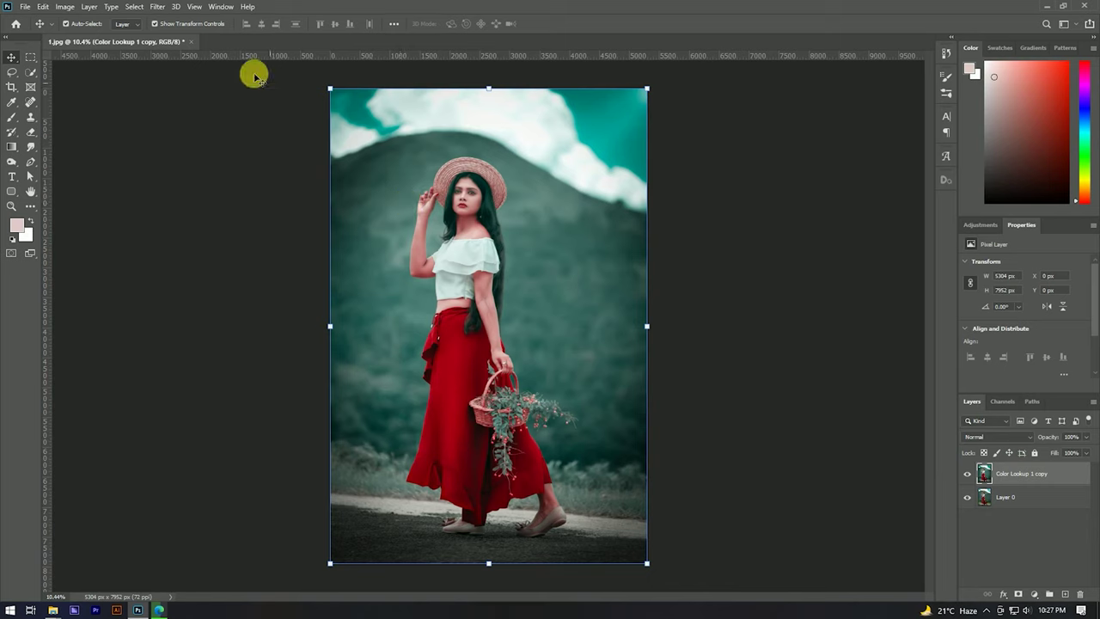
# Step: Convert the merged Color Lookup 1 copy layer to a Smart Object
pyautogui.rightClick(1053, 471)
pyautogui.click(917, 271)
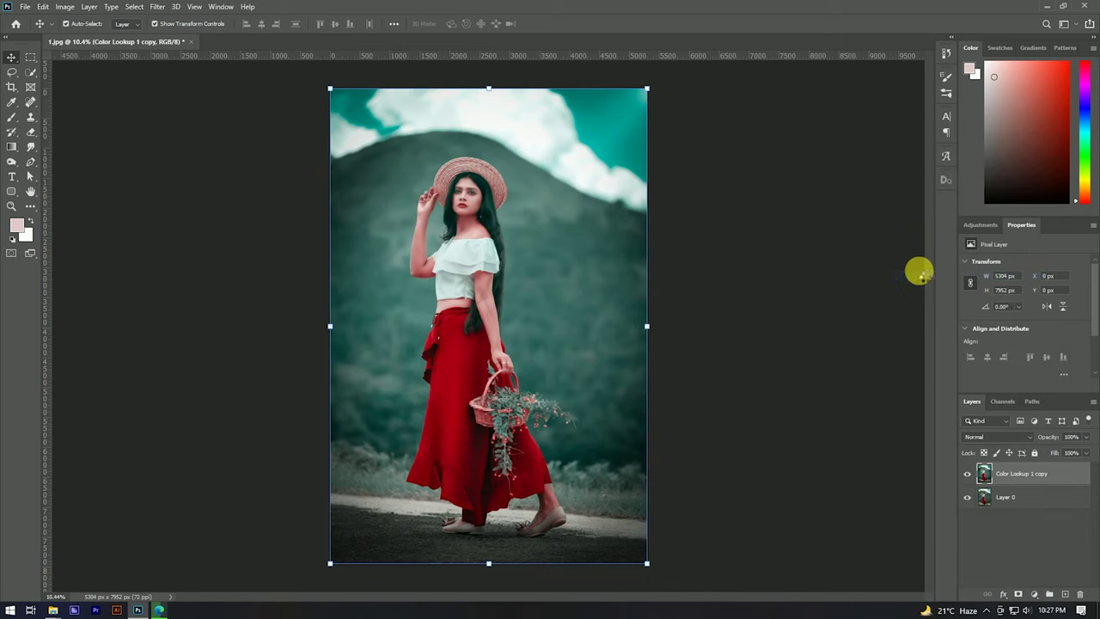
pyautogui.click(157, 7)
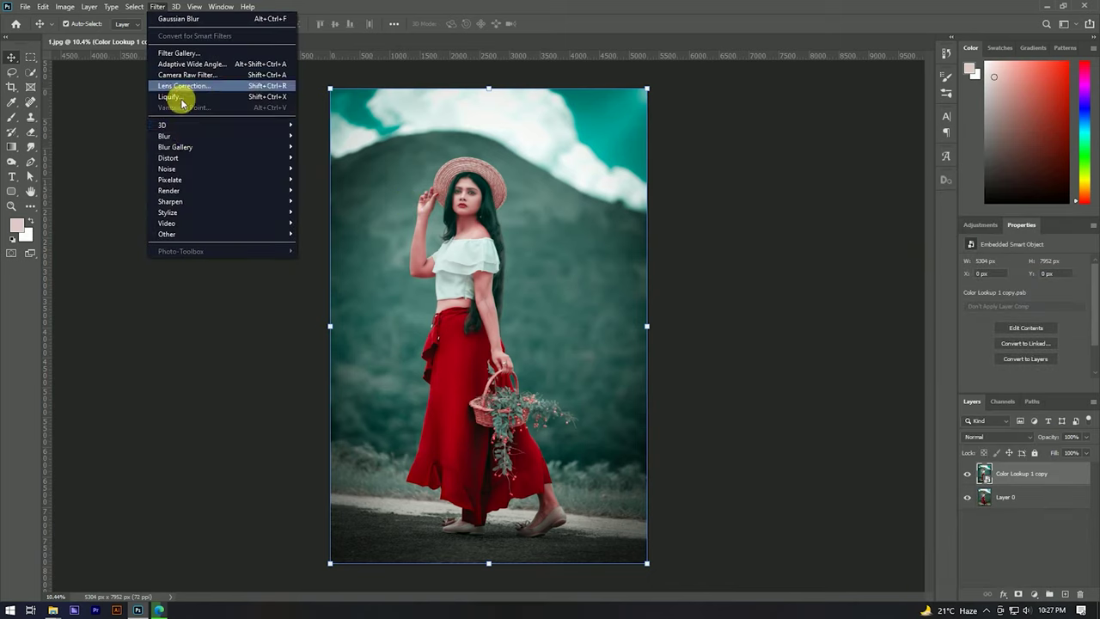
# Step: Apply Camera Raw with Temperature -14, Contrast +26, Highlights +11 and a -13 post-crop vignette
pyautogui.click(181, 74)
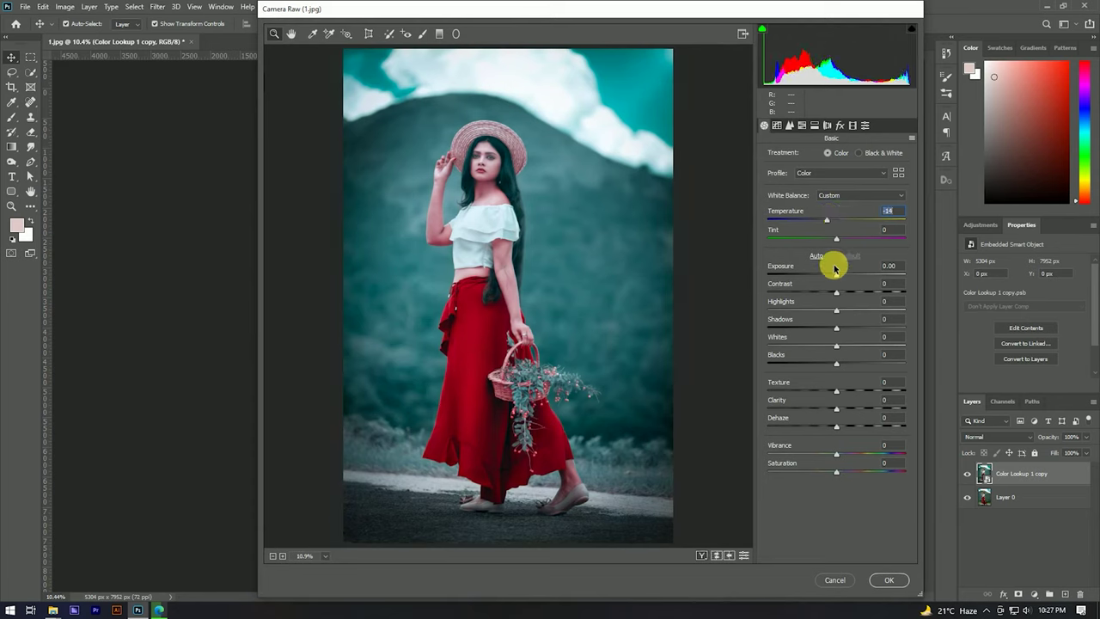
pyautogui.moveTo(834, 294); pyautogui.dragTo(850, 294)
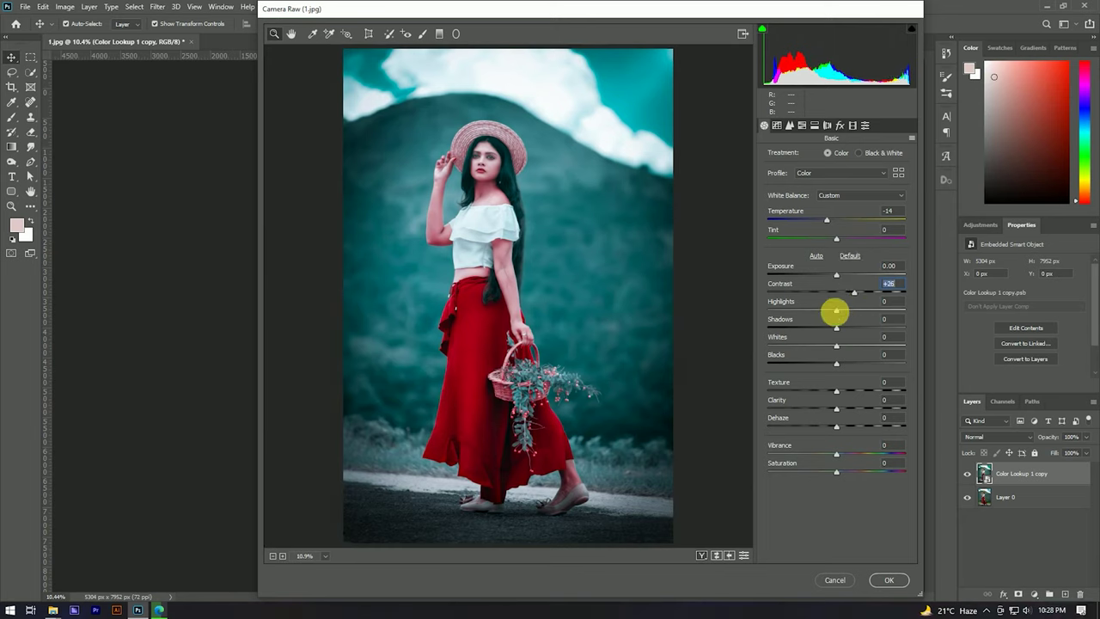
pyautogui.click(840, 126)
pyautogui.moveTo(835, 273)
pyautogui.mouseDown()
pyautogui.moveTo(818, 273)
pyautogui.moveTo(828, 273)
pyautogui.mouseUp()
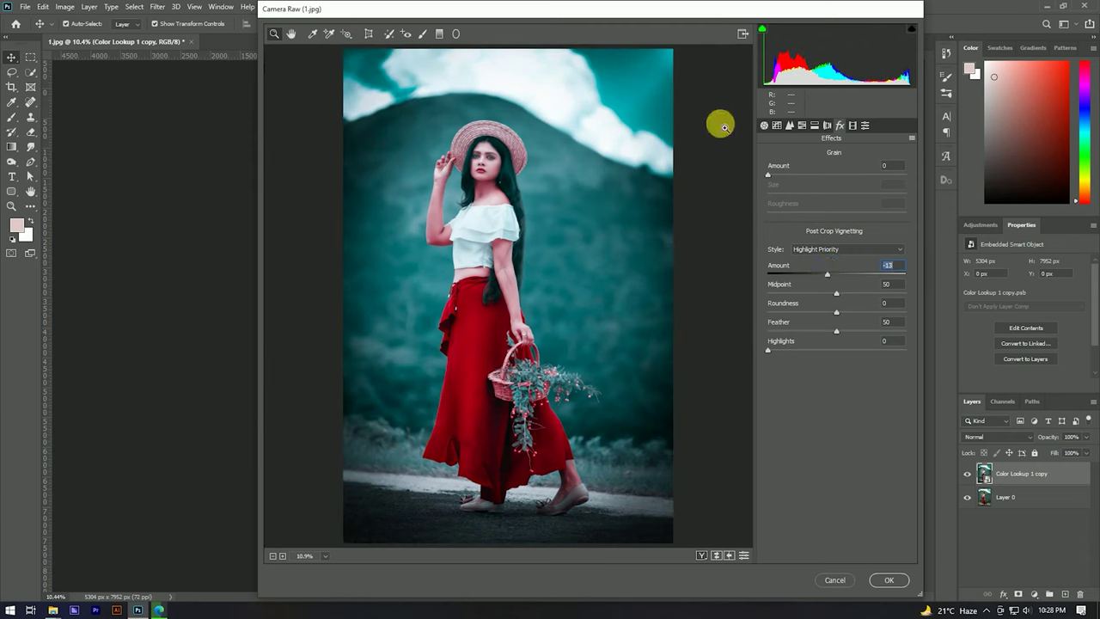
pyautogui.click(763, 126)
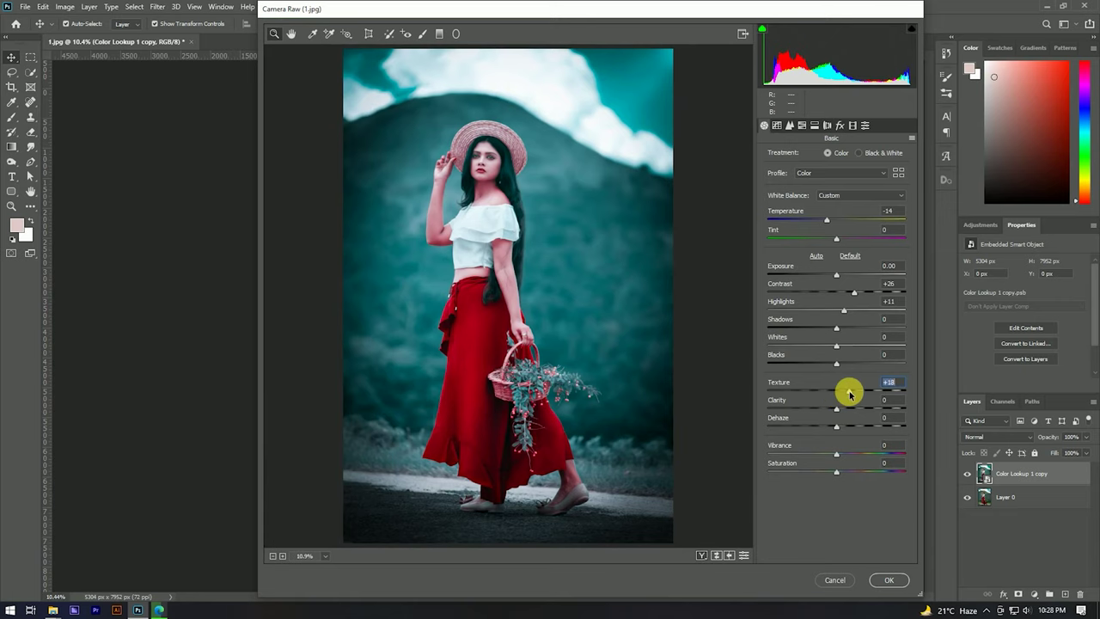
pyautogui.click(889, 579)
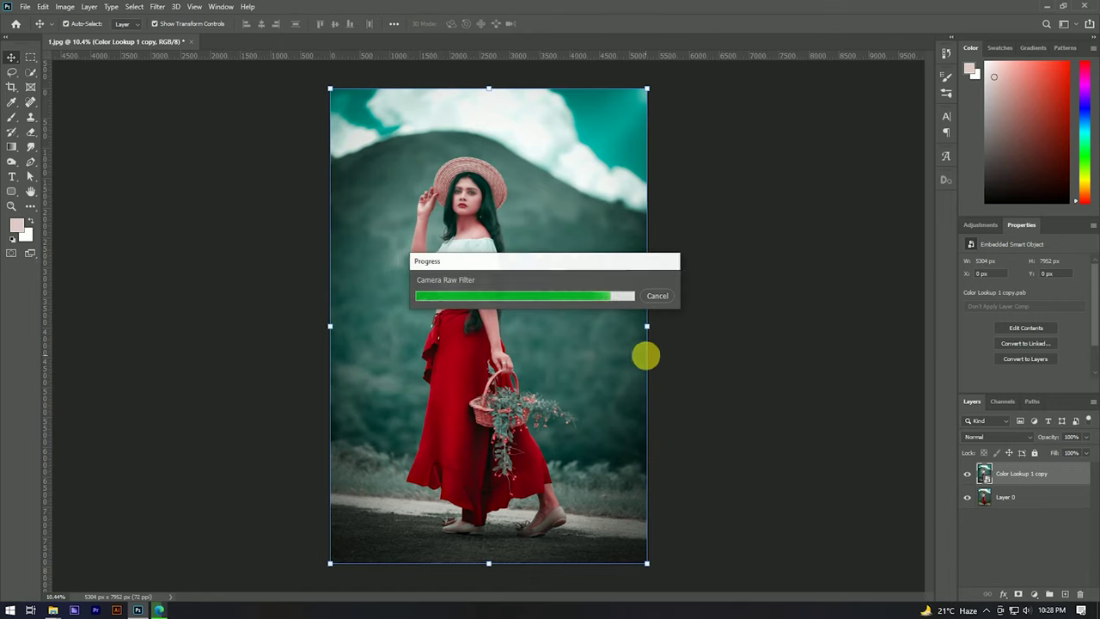
# Step: Apply Levels with input black 23 and output black 7 to deepen the shadows
pyautogui.hotkey('ctrl', 'l')
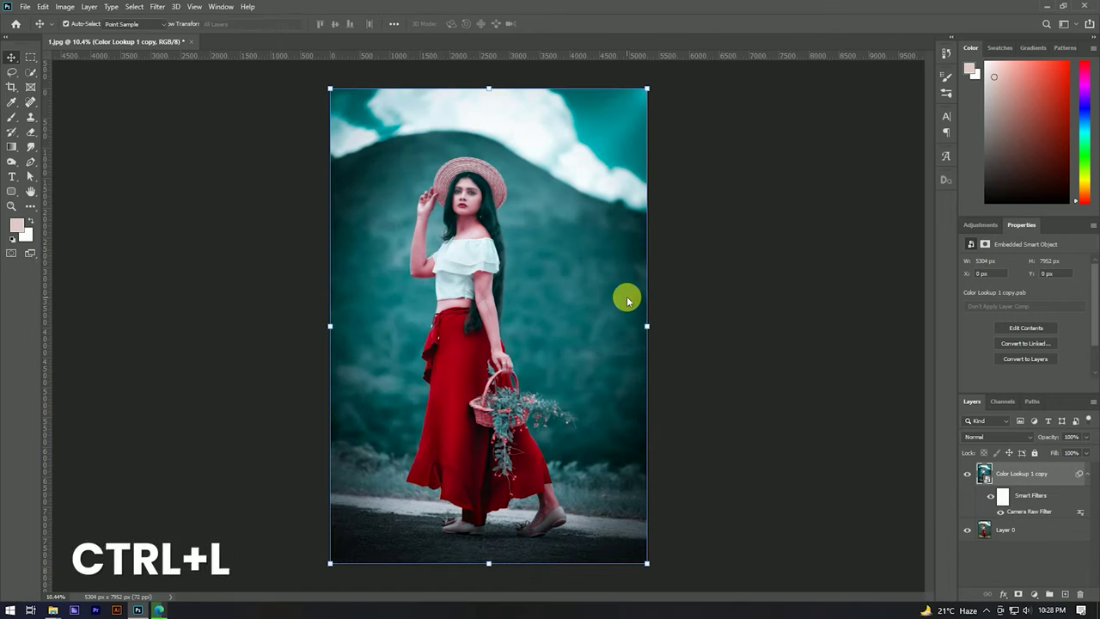
pyautogui.moveTo(501, 115); pyautogui.dragTo(751, 150)
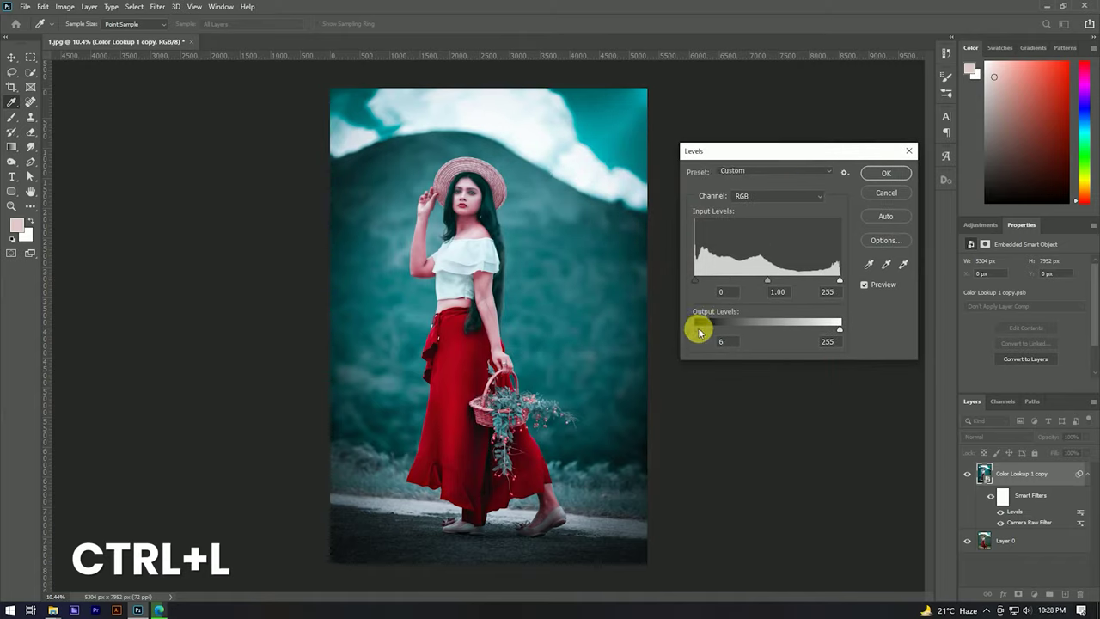
pyautogui.moveTo(702, 332); pyautogui.dragTo(703, 332)
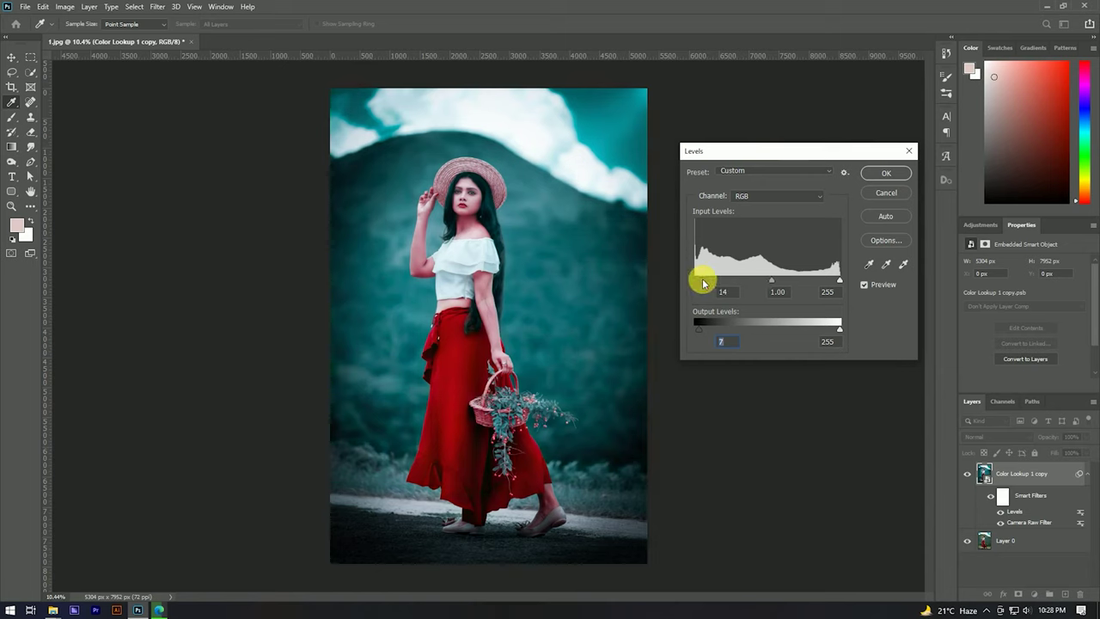
pyautogui.moveTo(709, 284); pyautogui.dragTo(712, 284)
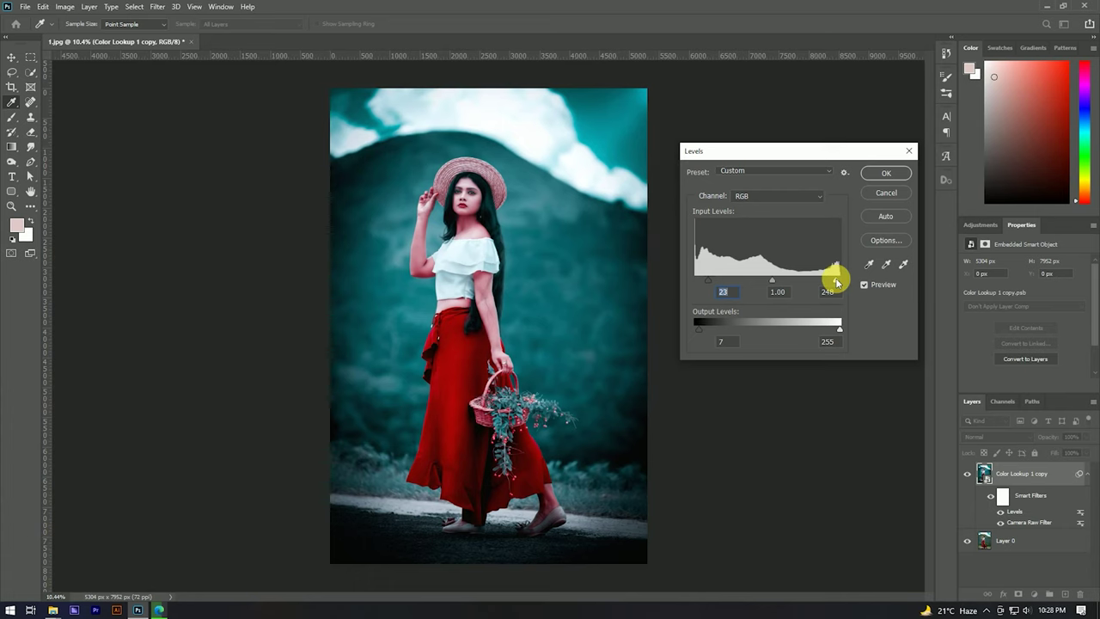
pyautogui.click(885, 173)
pyautogui.press('v')
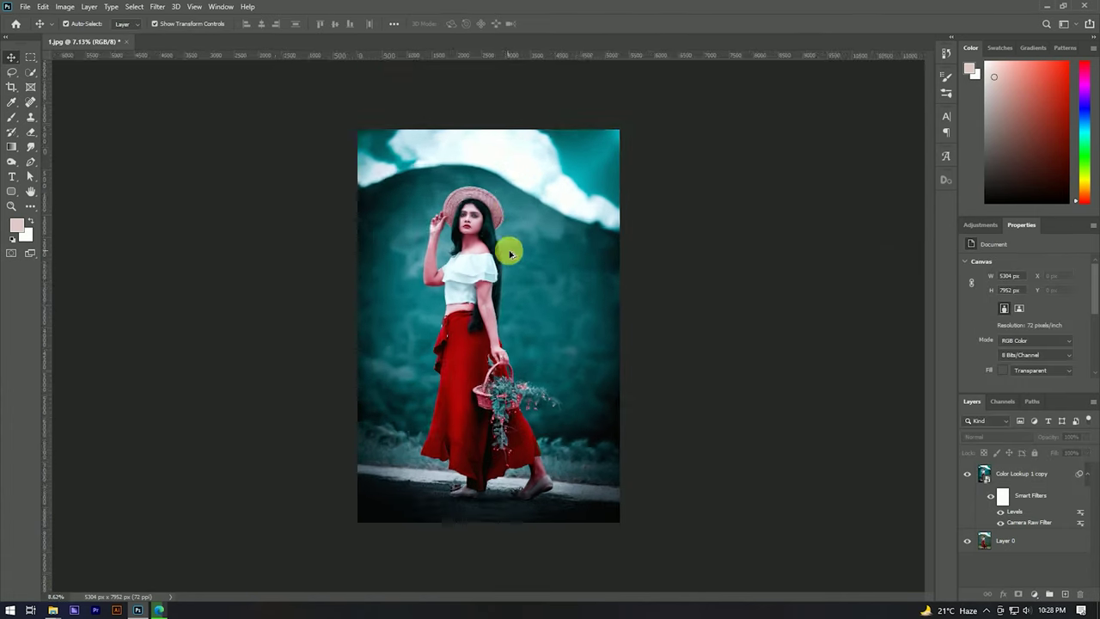
pyautogui.hotkey('ctrl', '0')
pyautogui.click(1090, 474)
pyautogui.click(968, 473)
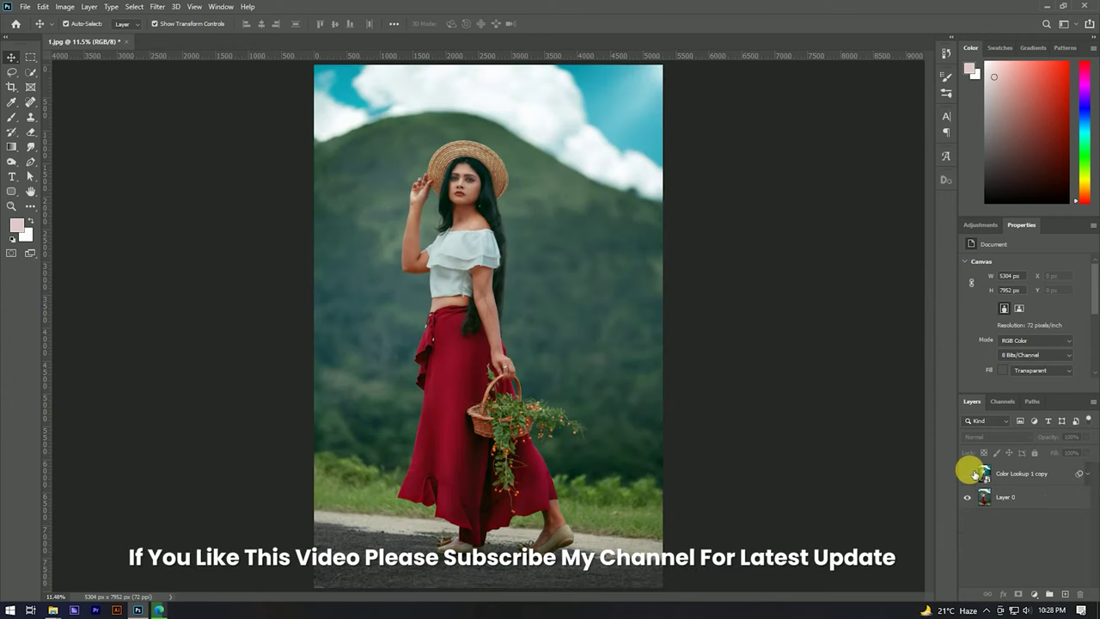
pyautogui.click(968, 473)
pyautogui.click(969, 473)
pyautogui.click(969, 474)
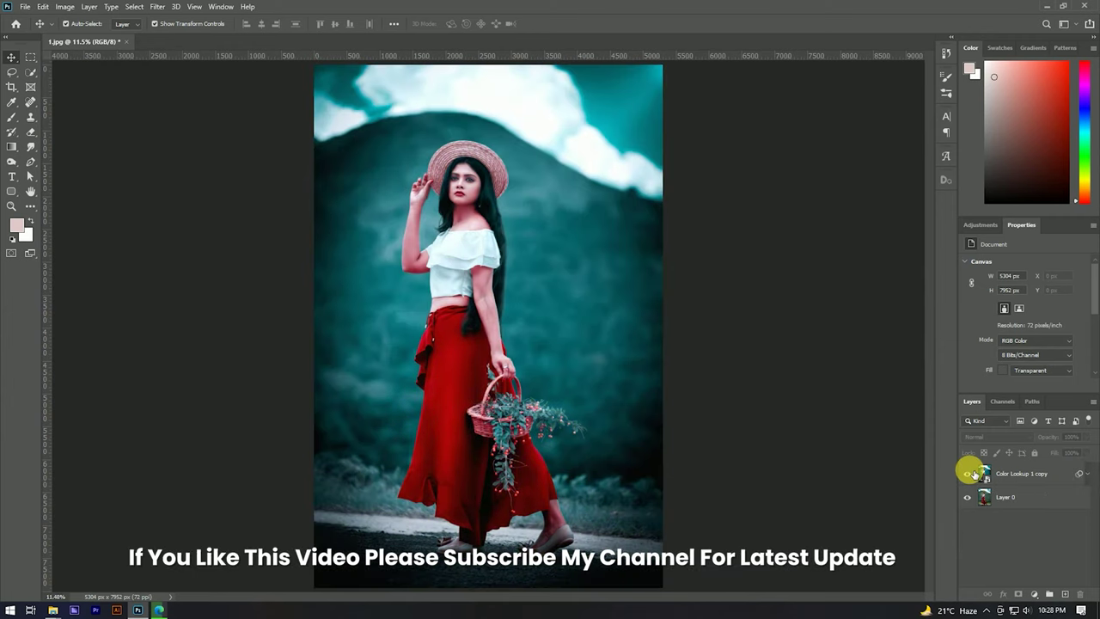
pyautogui.click(969, 473)
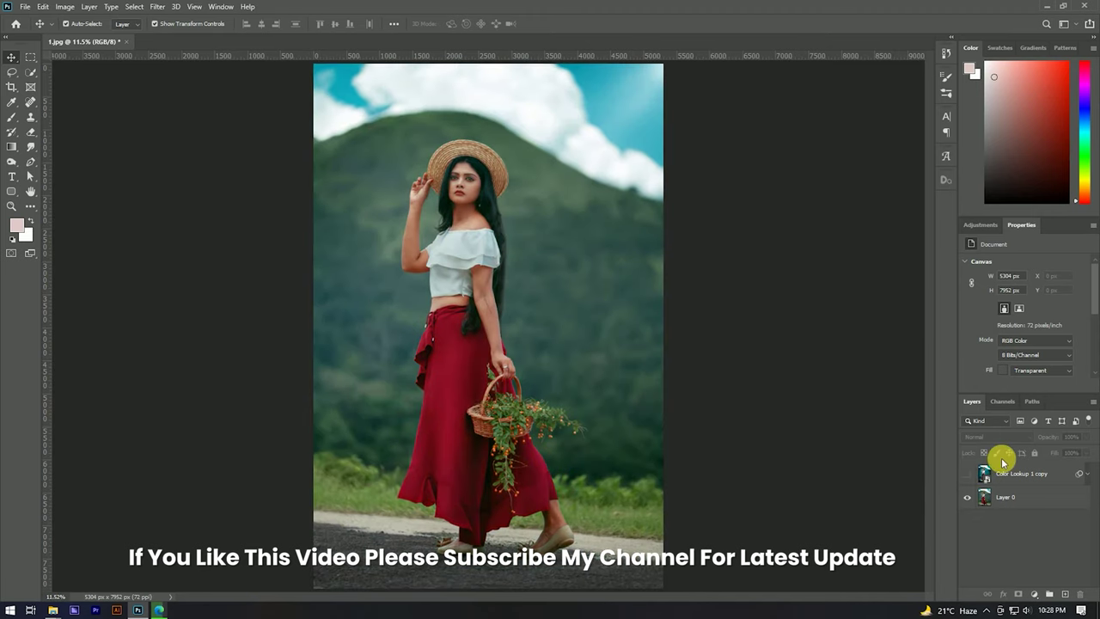
pyautogui.click(968, 475)
pyautogui.scroll(-1, 459, 303)
pyautogui.scroll(1, 449, 252)
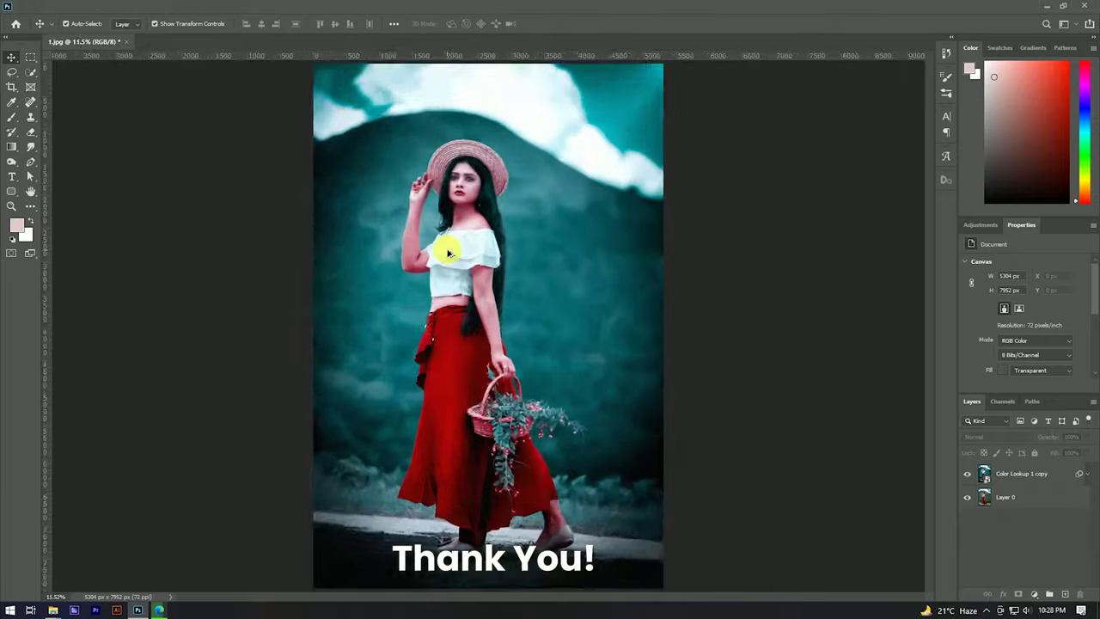
pyautogui.scroll(1, 473, 238)
pyautogui.scroll(1, 533, 232)
pyautogui.scroll(-2, 533, 232)
pyautogui.scroll(-1, 534, 227)
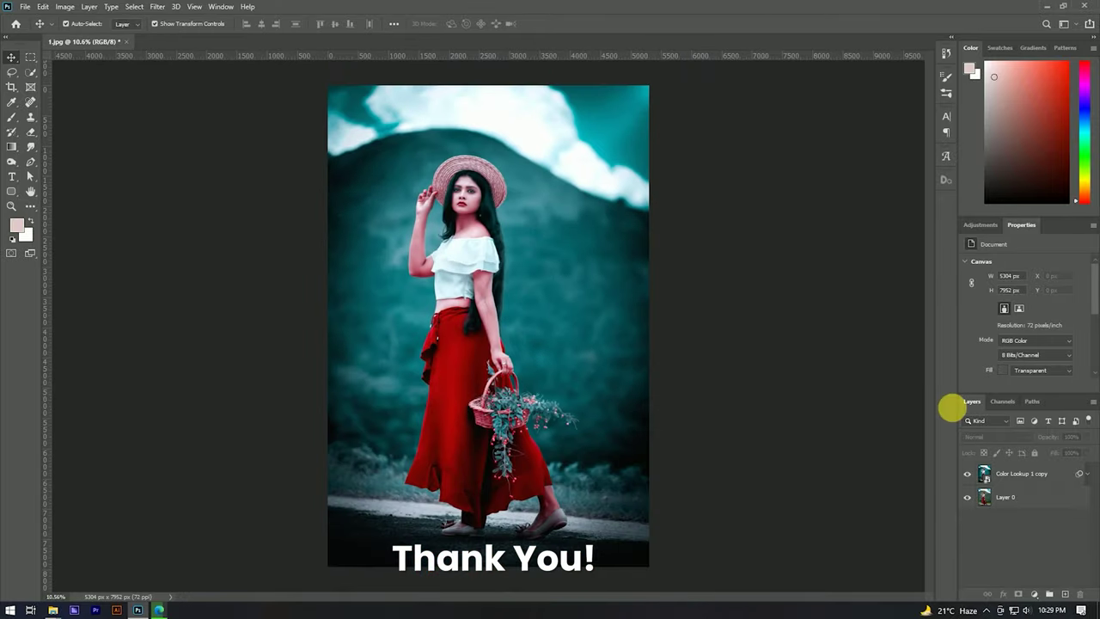
pyautogui.click(968, 473)
pyautogui.click(968, 474)
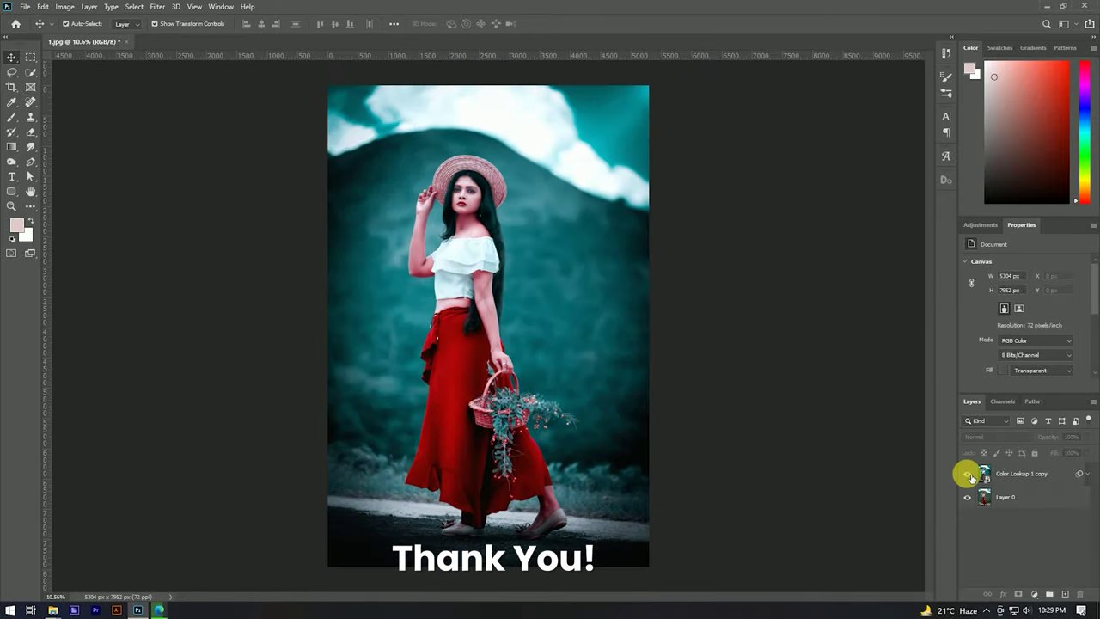
pyautogui.click(969, 474)
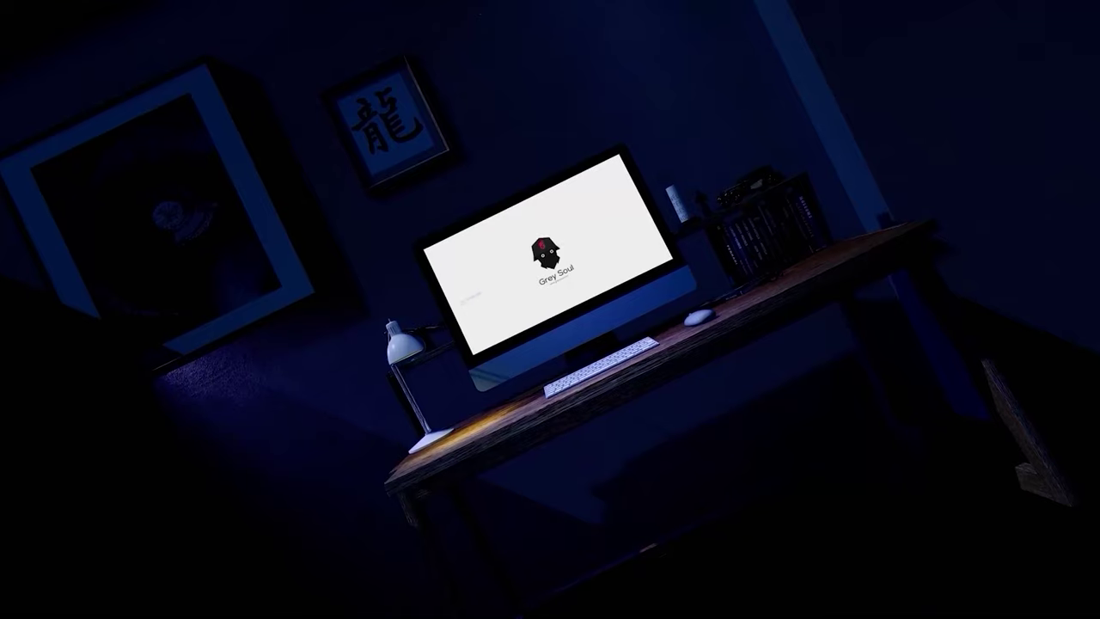